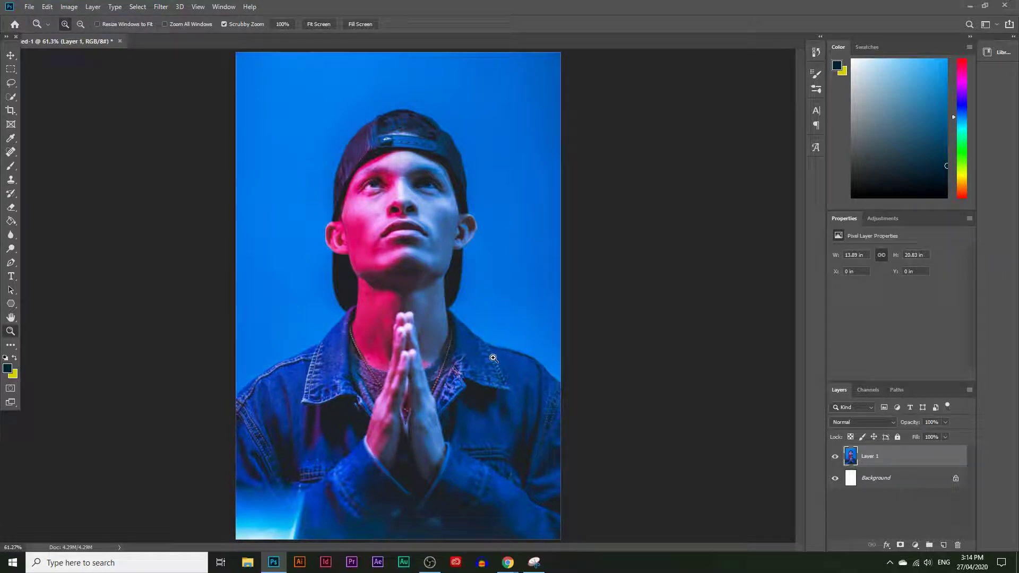
Scale the portrait layer down proportionally around its center to about 73%, leaving a white border on every side.
key("ctrl+t")
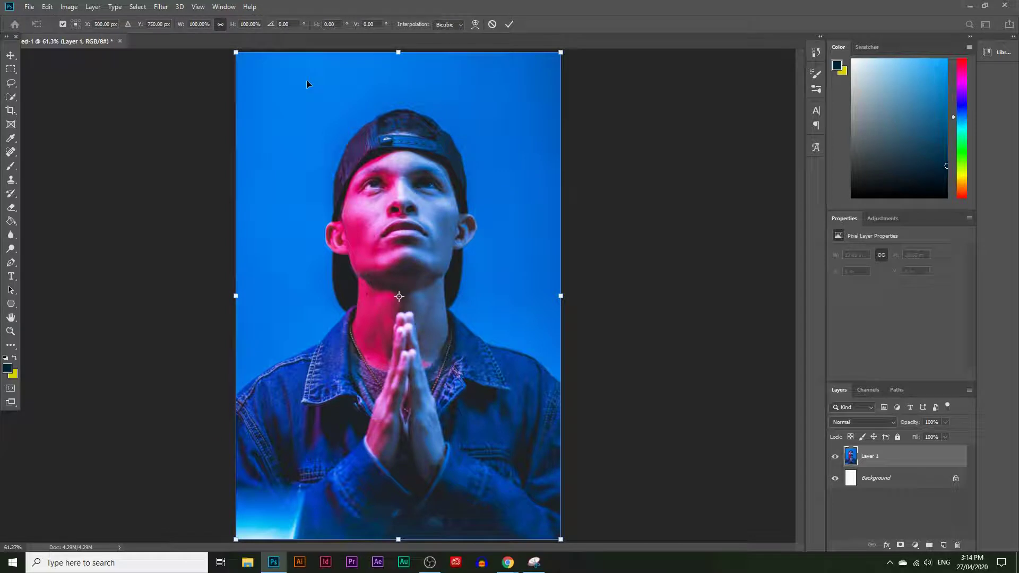
left_click_drag(234, 51, 324, 184)
left_click_drag(447, 305, 405, 238)
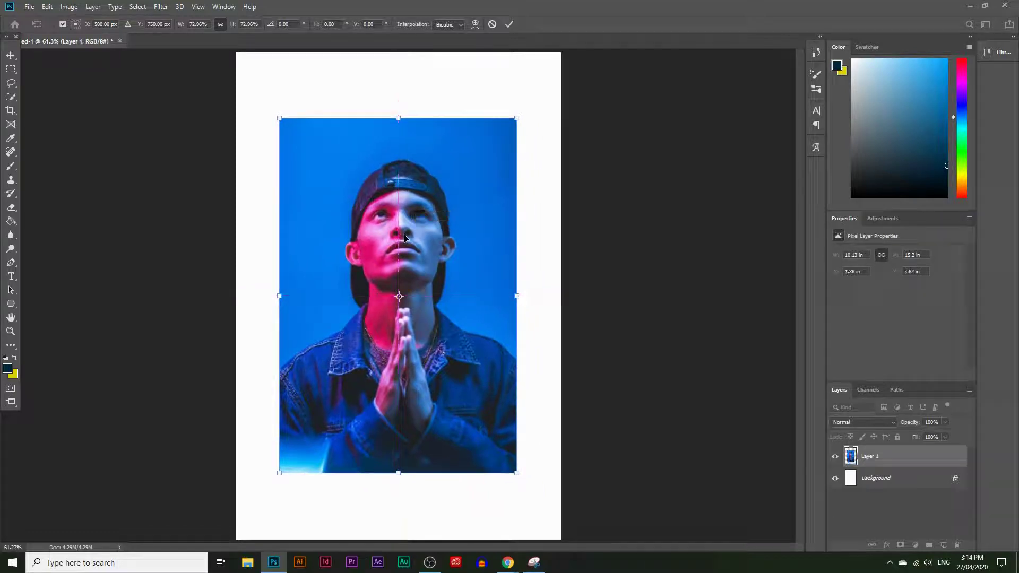
key("Return")
Select the blue background around the man with the Quick Selection tool and check the selection edge along his ear.
key("z")
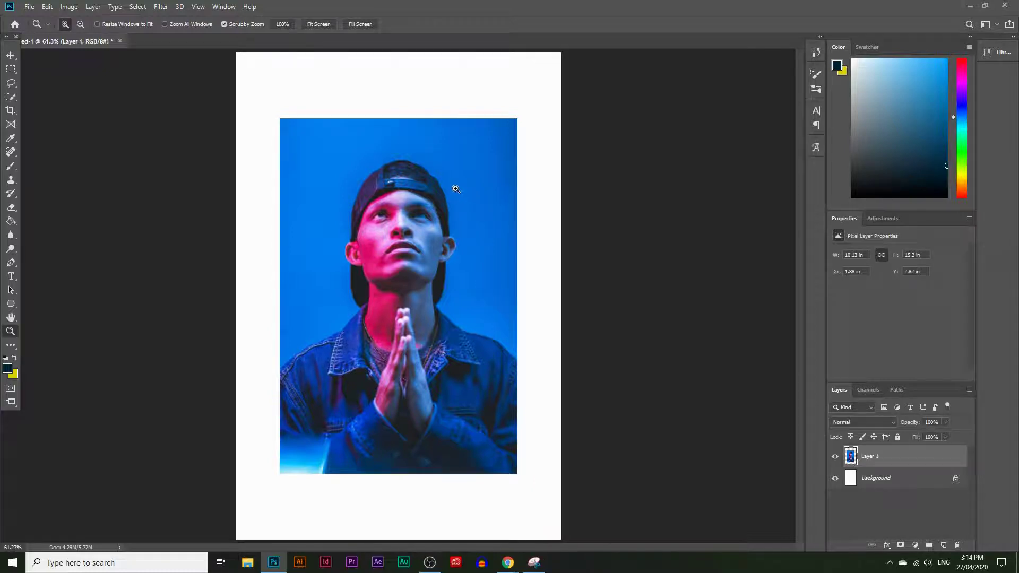
left_click(470, 205)
left_click(441, 182)
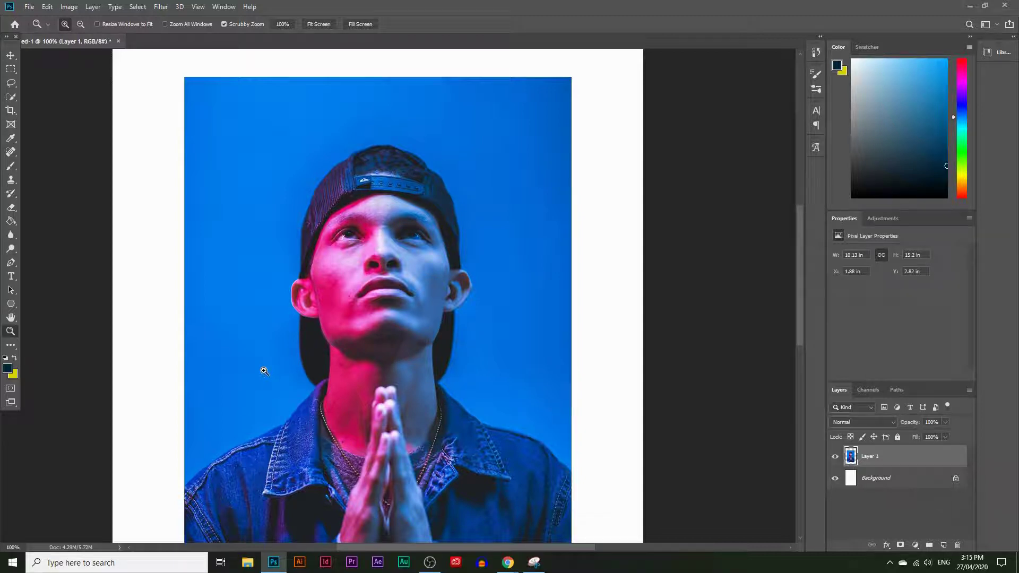
left_click(11, 97)
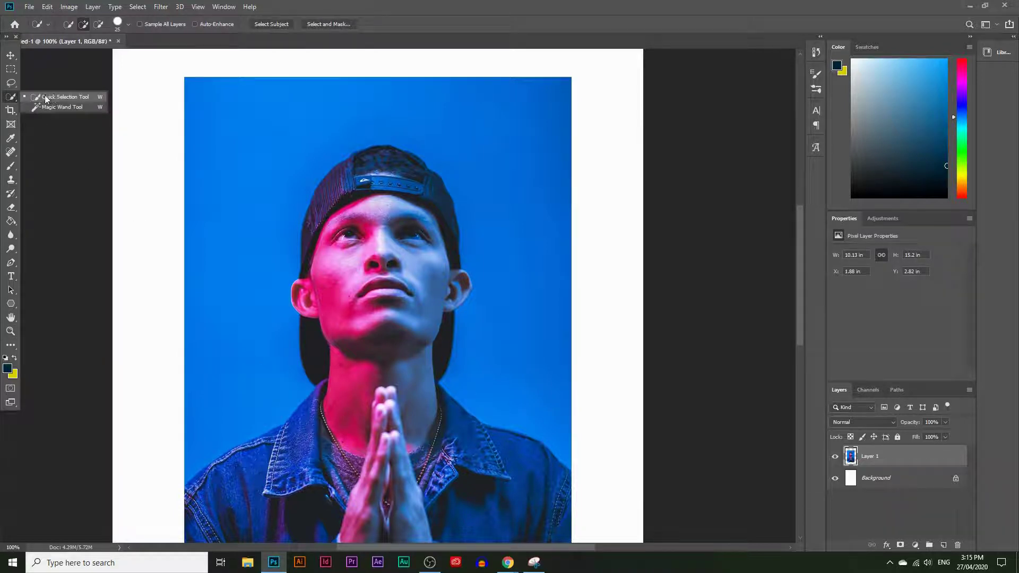
left_click(49, 99)
left_click(5, 99)
left_click(59, 100)
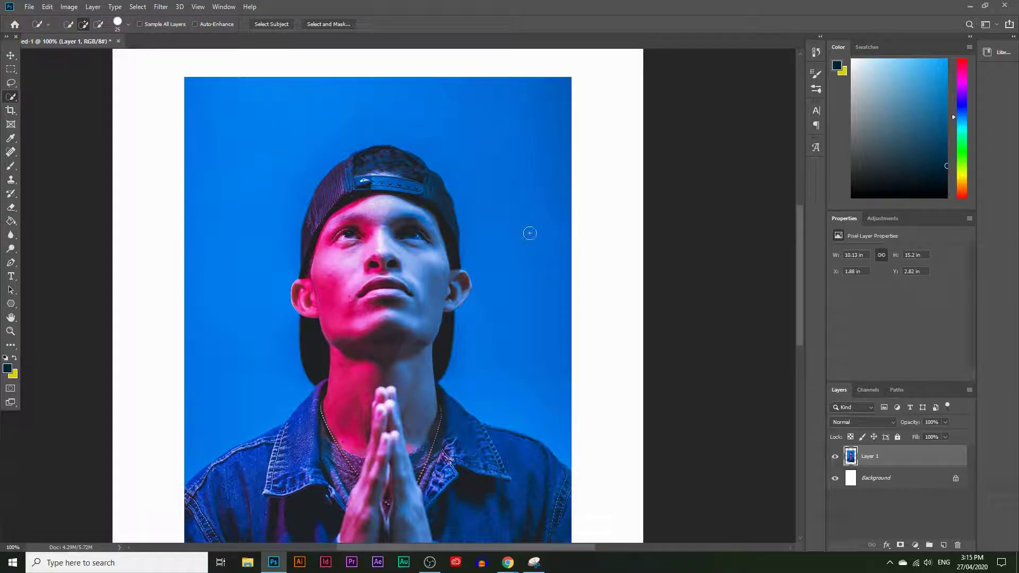
left_click(514, 197)
mouse_move(504, 212)
left_mouse_down()
mouse_move(516, 196)
mouse_move(493, 236)
mouse_move(505, 243)
left_mouse_up()
left_click_drag(340, 115, 333, 116)
key("z")
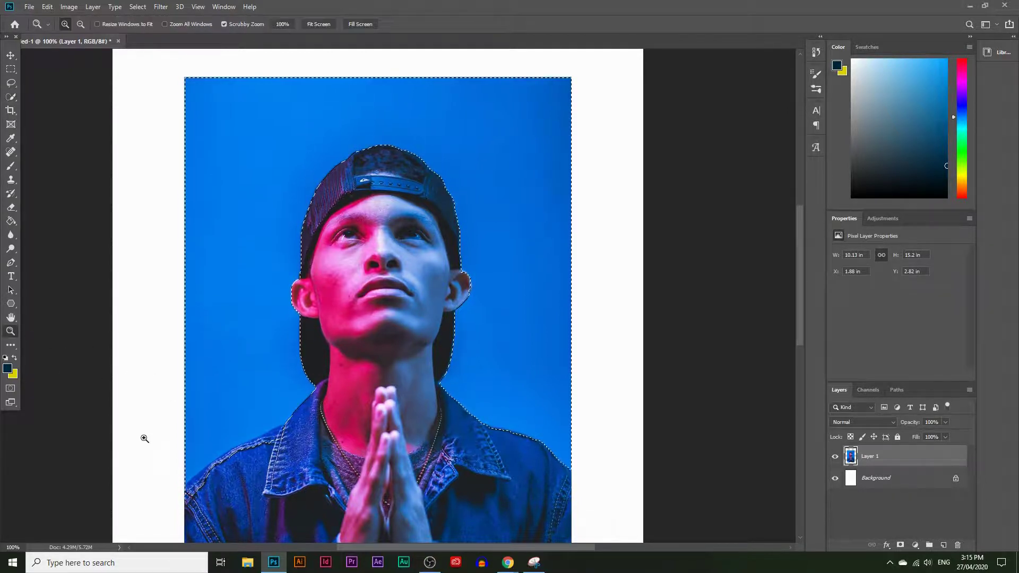
left_click(170, 444)
left_click_drag(211, 458, 589, 318)
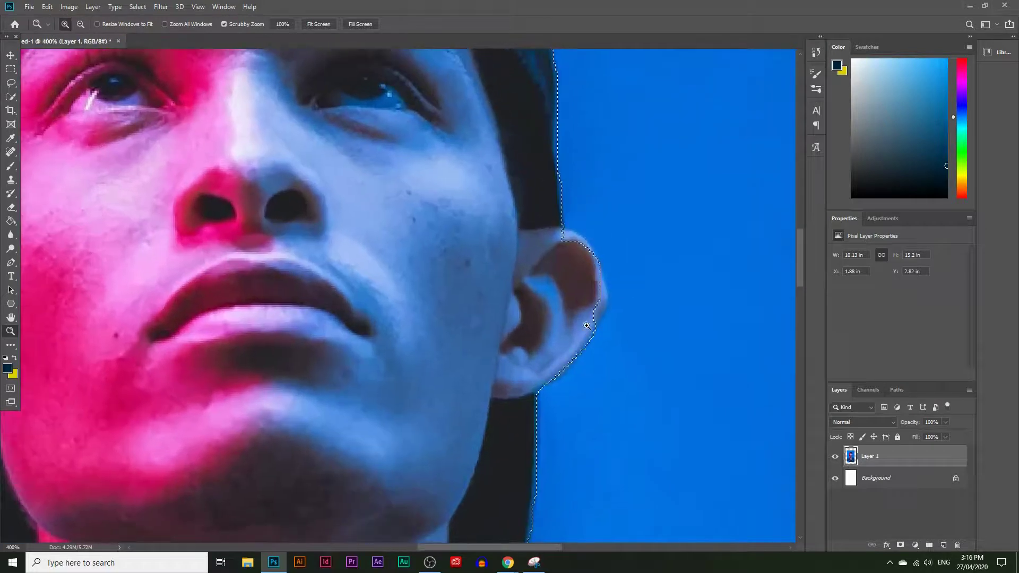
left_click_drag(603, 270, 531, 263)
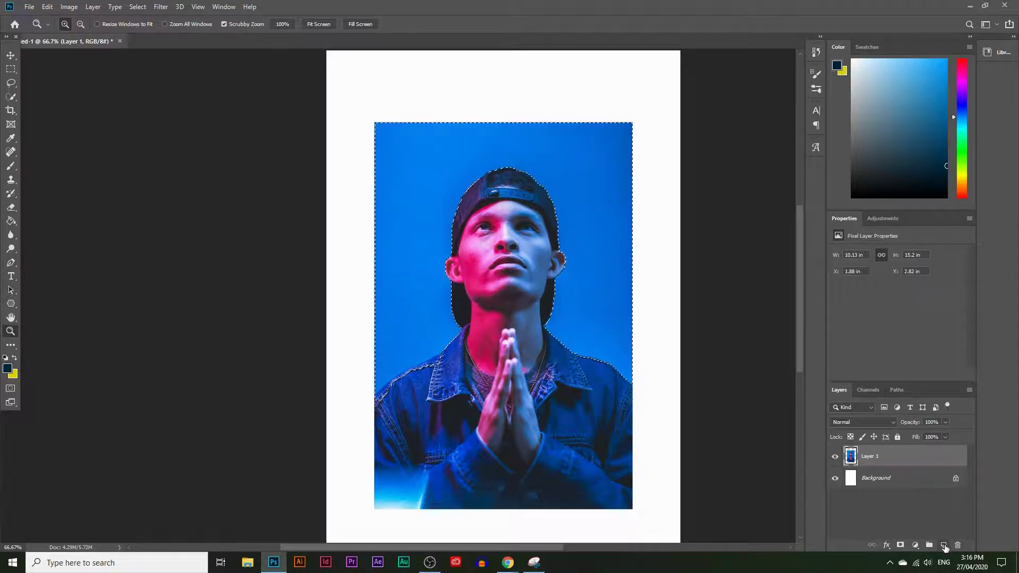
Add a new layer, fill the selected background on it with green 009800, and deselect.
left_click(943, 545)
left_click(11, 221)
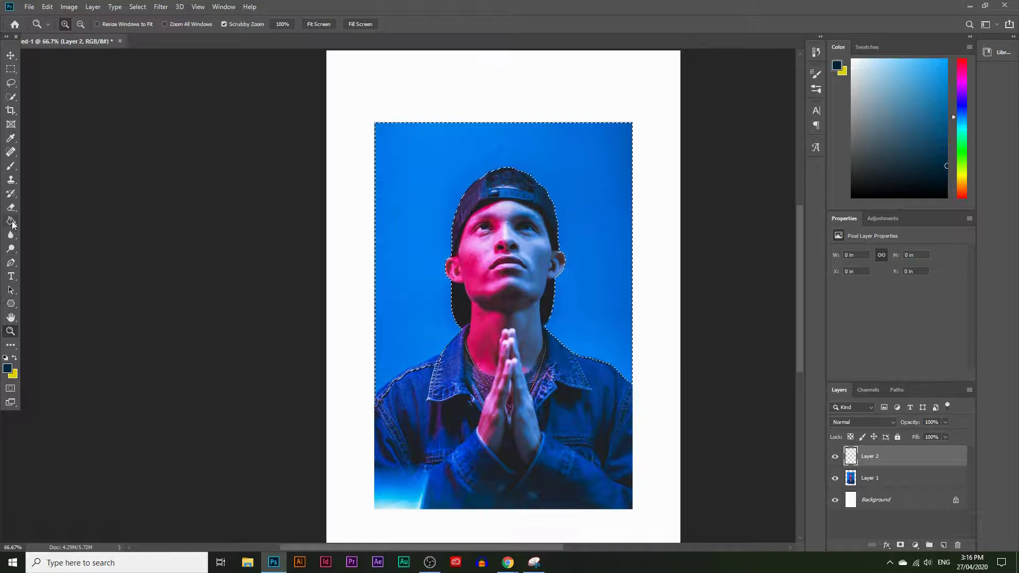
left_click(8, 368)
left_click(475, 459)
left_click(459, 421)
left_click_drag(485, 351, 310, 264)
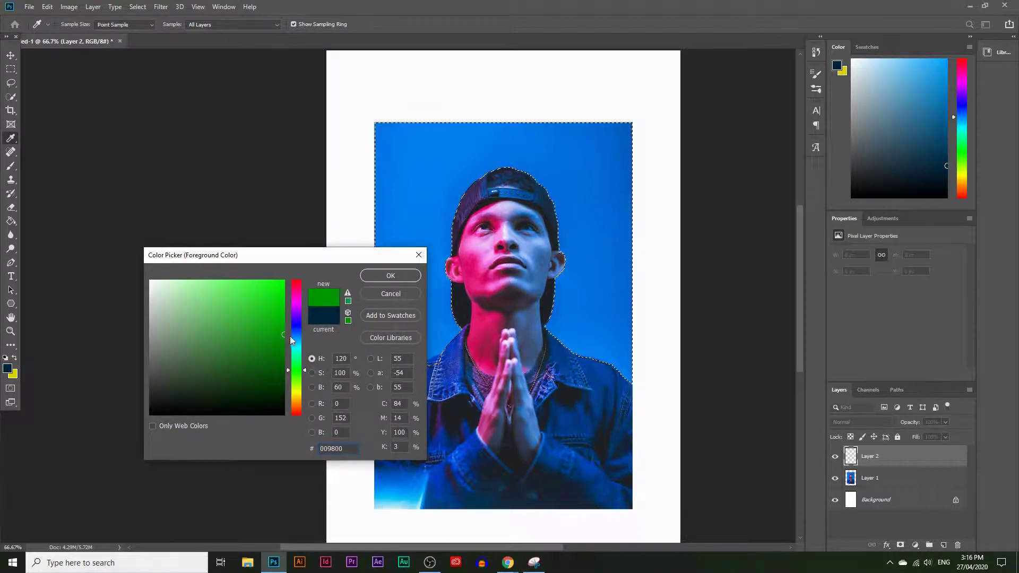
left_click(390, 276)
key("g")
left_click(411, 243)
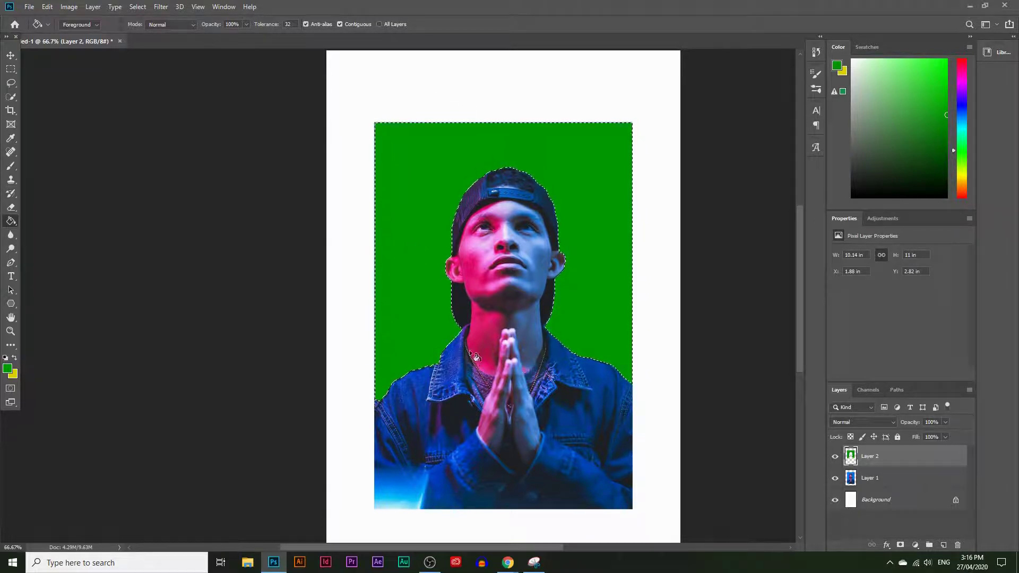
key("ctrl+d")
Rename the green fill layer as green and the photo layer as portrait.
double_click(870, 462)
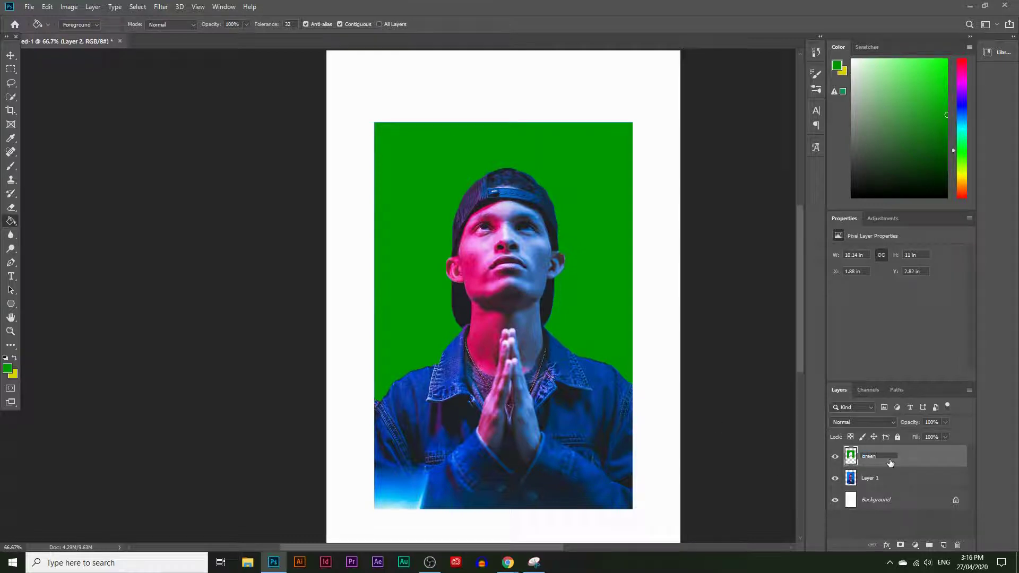
double_click(890, 478)
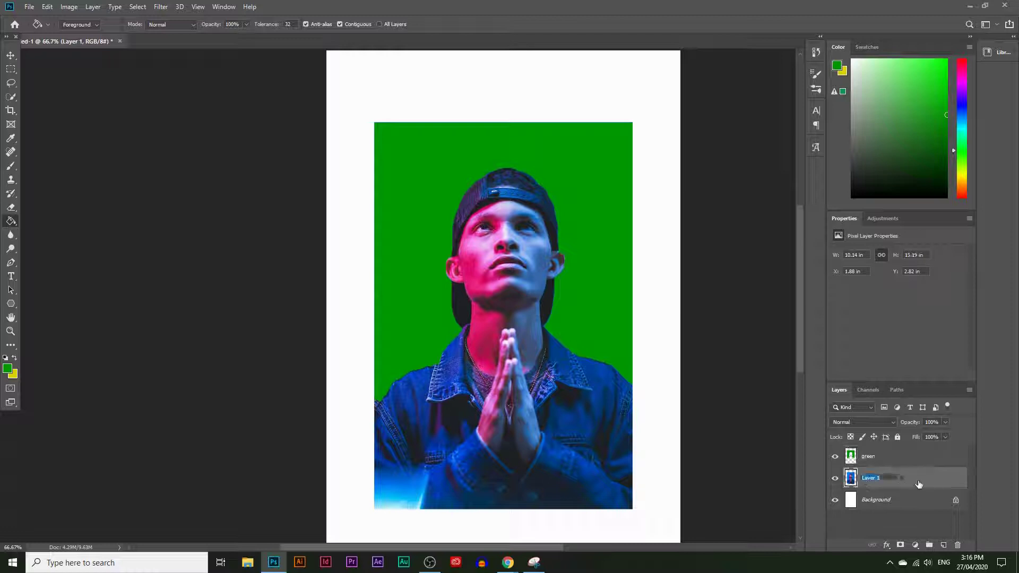
type("bo")
key("Return")
Lower the green layer's opacity to 48% and inspect the fill's edges around the jacket, cap and ears.
left_click(908, 458)
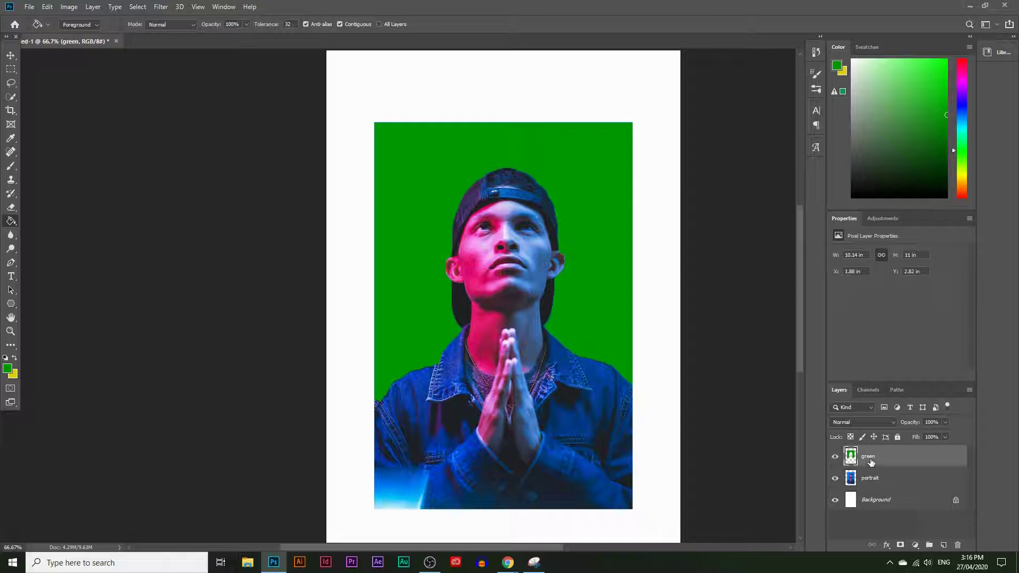
left_click_drag(943, 435, 921, 435)
left_click(10, 331)
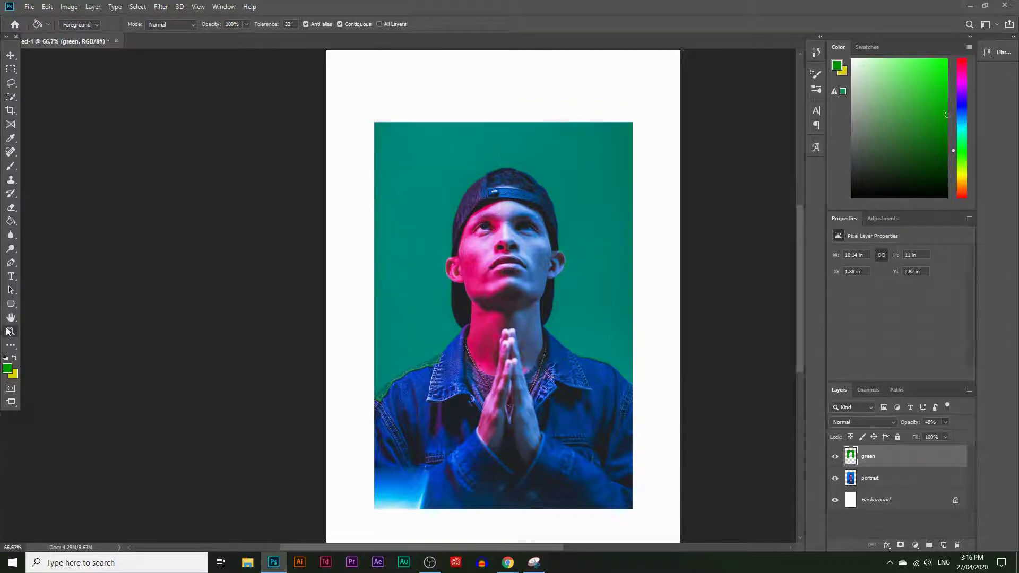
left_click(492, 303)
left_click(396, 393)
scroll(239, 469, "down", 1)
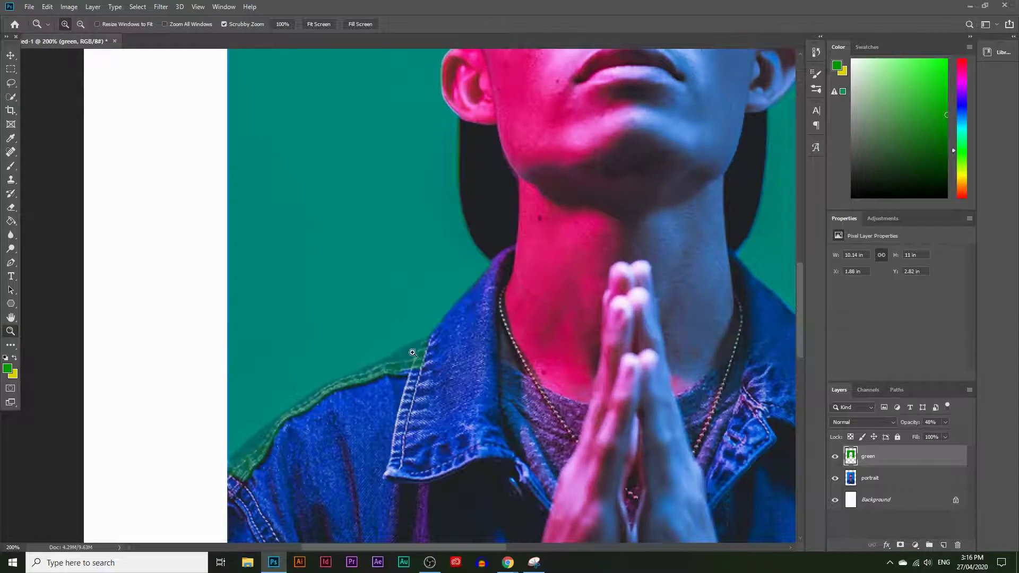
scroll(657, 341, "up", 1)
scroll(656, 341, "up", 8)
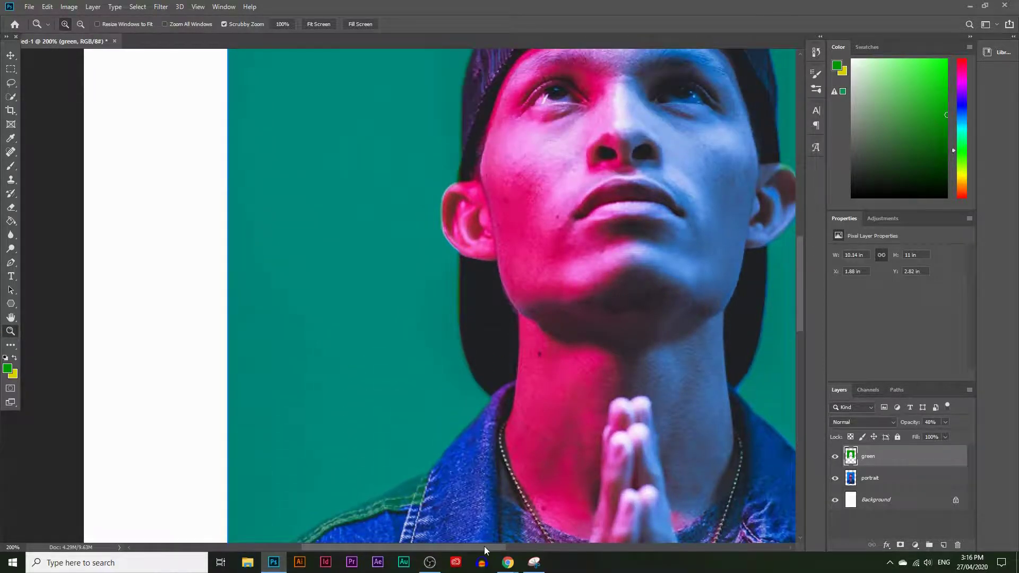
left_click_drag(484, 546, 505, 542)
scroll(653, 360, "up", 2)
scroll(652, 359, "left", 3)
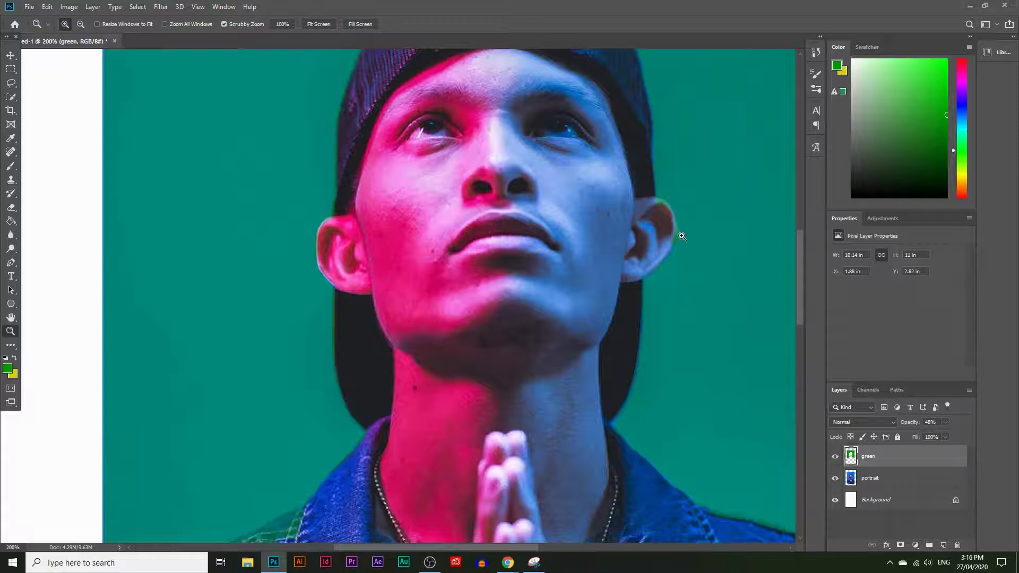
scroll(417, 366, "down", 10)
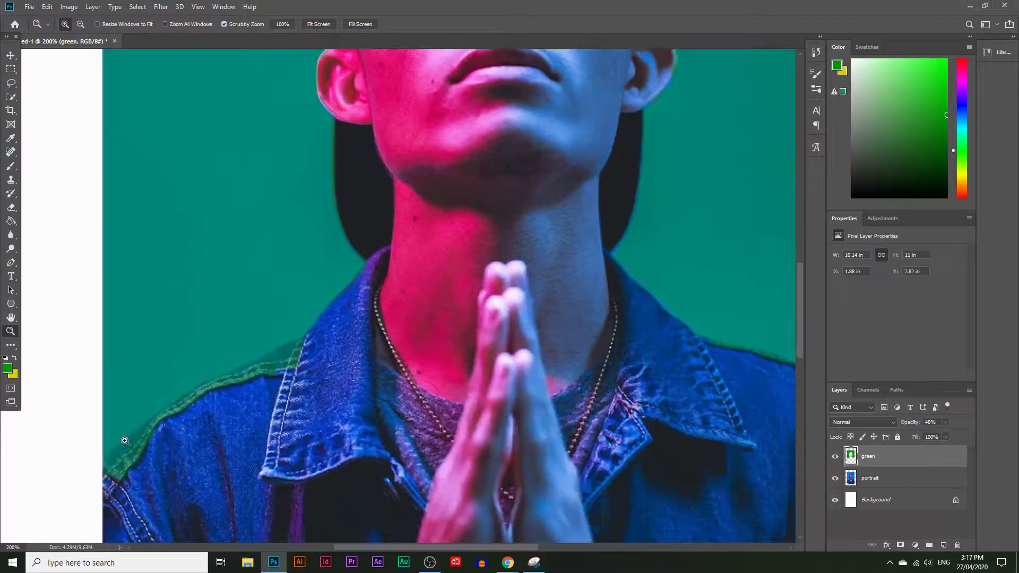
Erase some green from the jacket shoulder beside the collar with a soft 64 px eraser at 0% hardness.
left_click(123, 431)
scroll(124, 431, "down", 2)
left_click(16, 206)
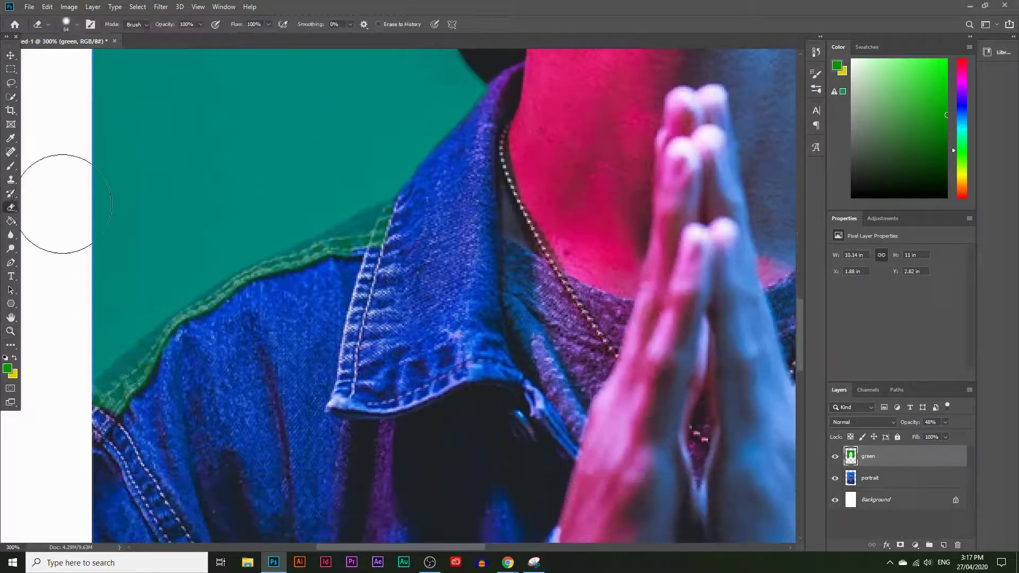
left_click(75, 25)
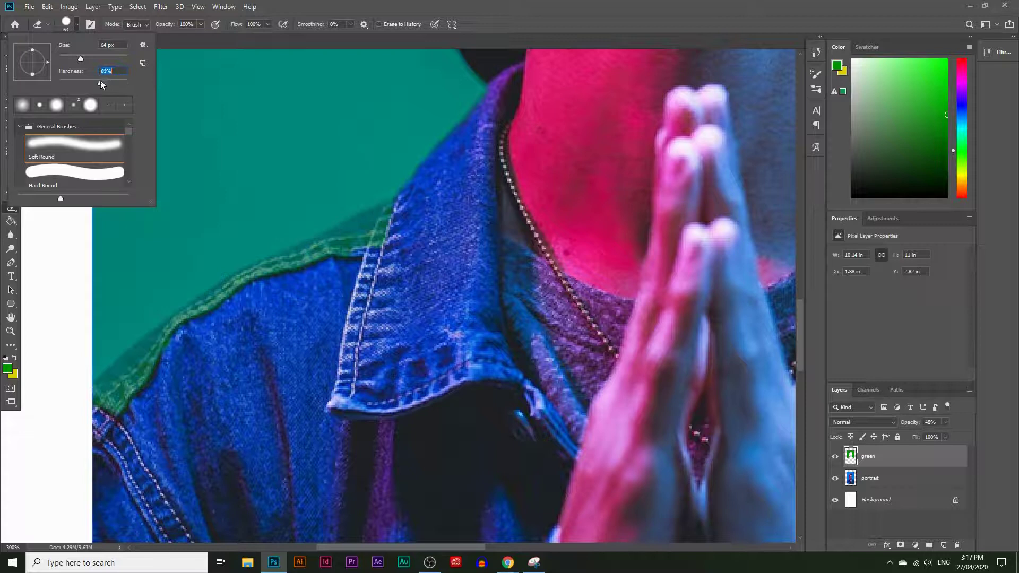
left_click_drag(63, 81, 53, 84)
key("Return")
mouse_move(365, 324)
left_mouse_down()
mouse_move(365, 277)
mouse_move(382, 270)
mouse_move(339, 287)
mouse_move(351, 263)
left_mouse_up()
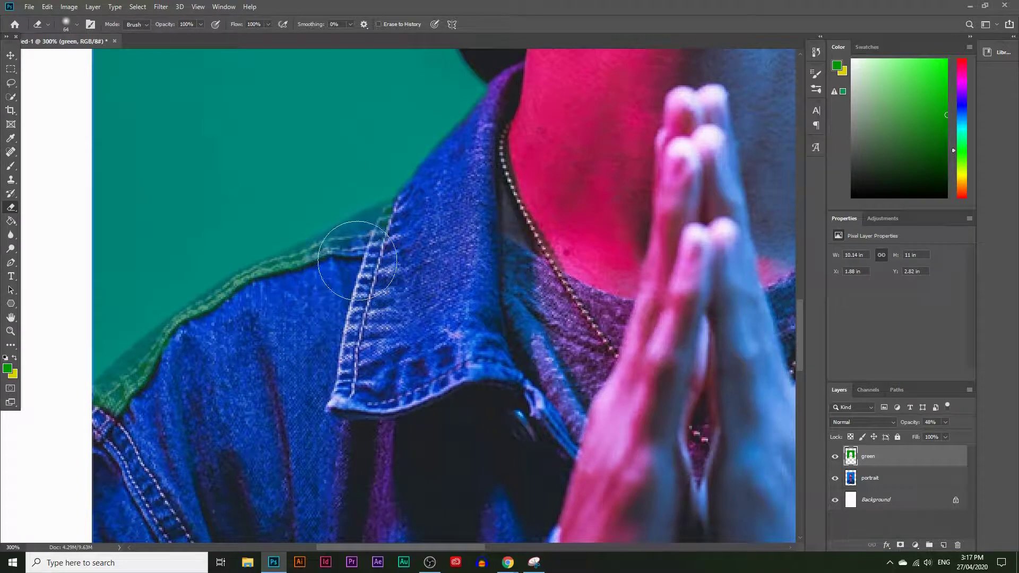
Set the eraser hardness to 100% and erase the remaining green overlapping the jacket shoulder along its seam.
left_click(76, 25)
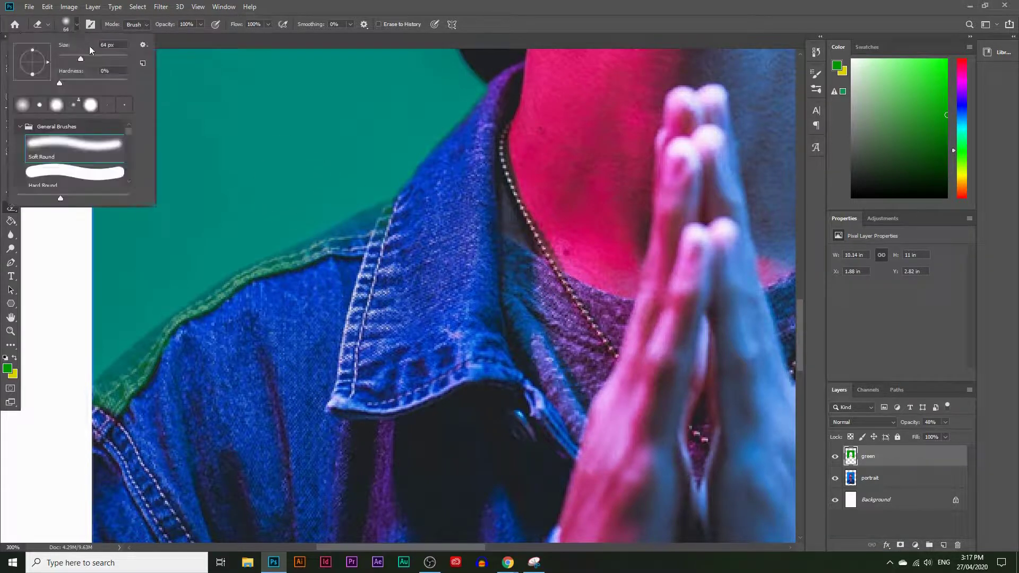
left_click_drag(122, 84, 134, 81)
key("Return")
mouse_move(356, 307)
left_mouse_down()
mouse_move(314, 302)
mouse_move(302, 313)
mouse_move(312, 293)
mouse_move(406, 254)
left_mouse_up()
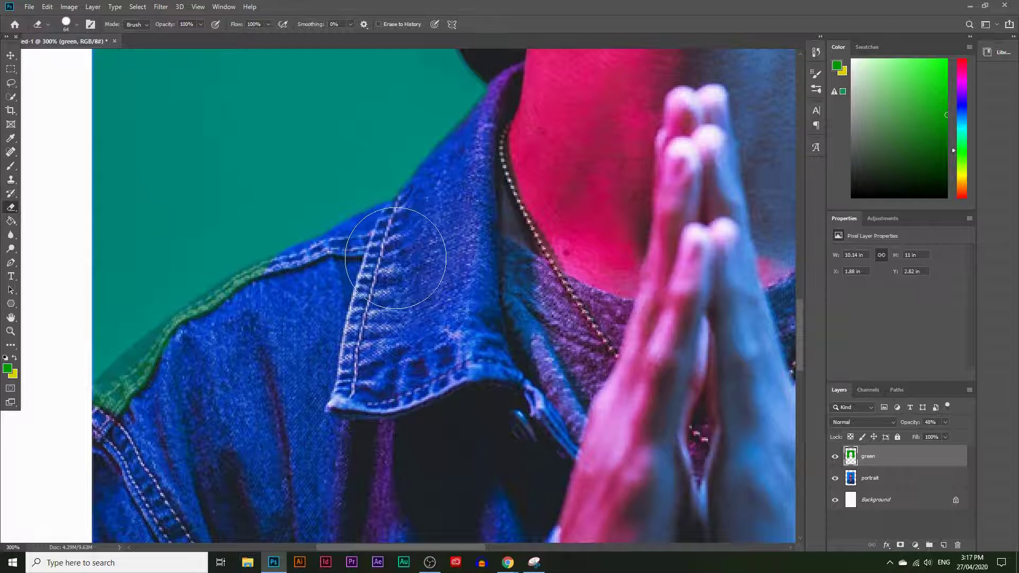
mouse_move(290, 305)
left_mouse_down()
mouse_move(139, 398)
mouse_move(178, 387)
mouse_move(169, 384)
left_mouse_up()
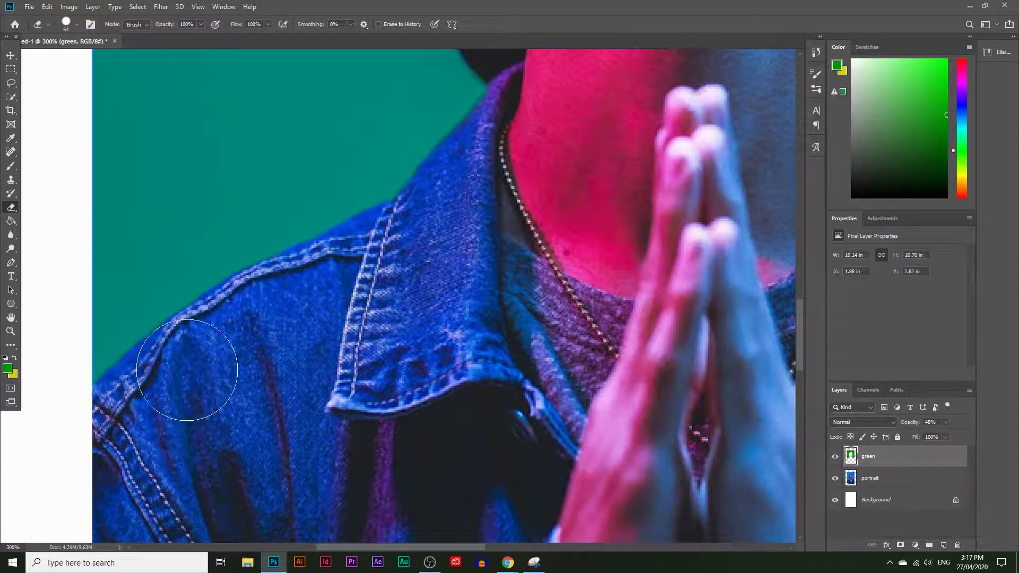
Reduce the eraser size to 39 px and erase the green overlapping the outer edge of the ear on the blue-lit side.
left_click(10, 330)
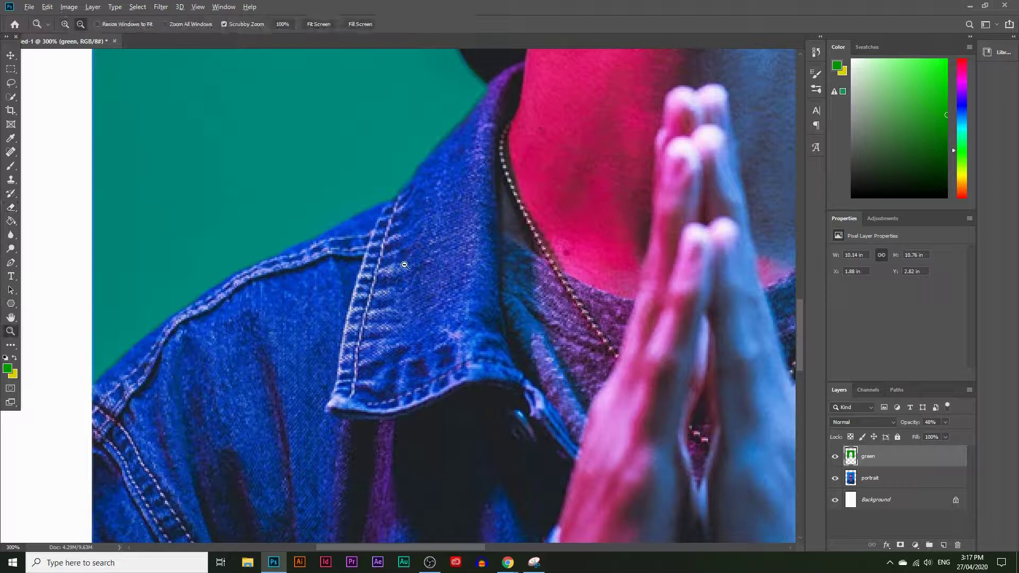
left_click(540, 316, "alt")
left_click_drag(668, 182, 583, 259)
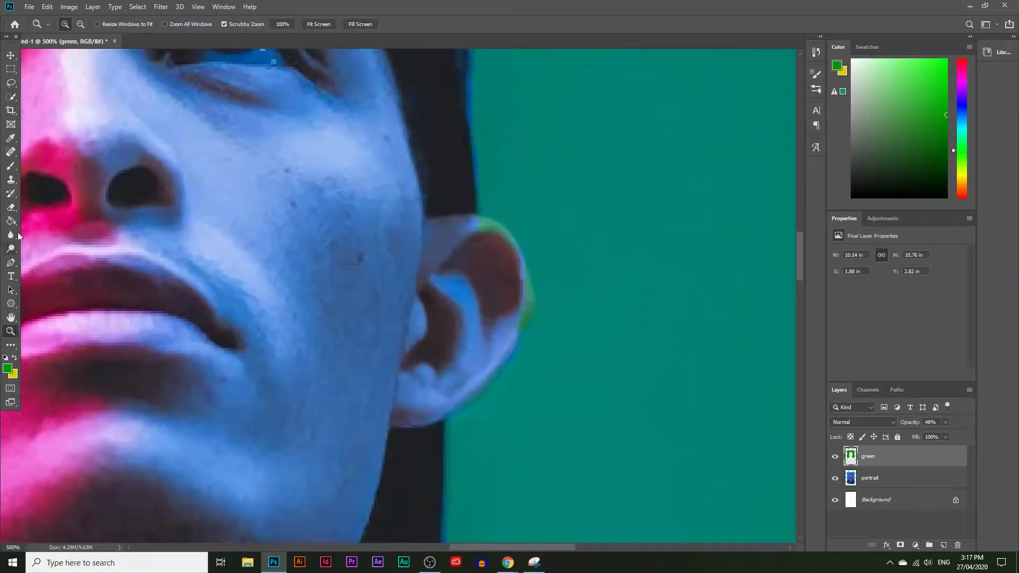
left_click(10, 207)
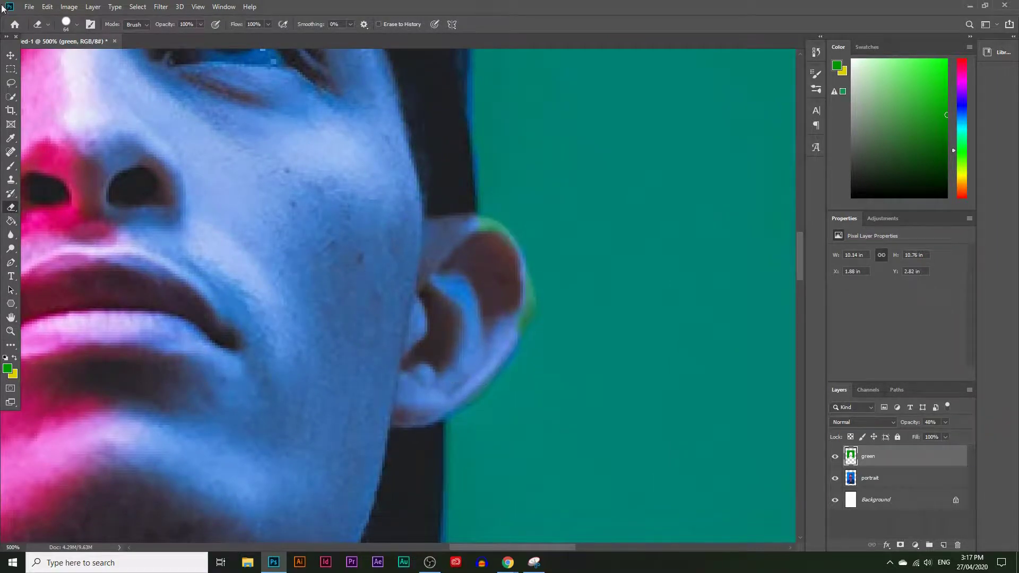
left_click(47, 24)
left_click(77, 28)
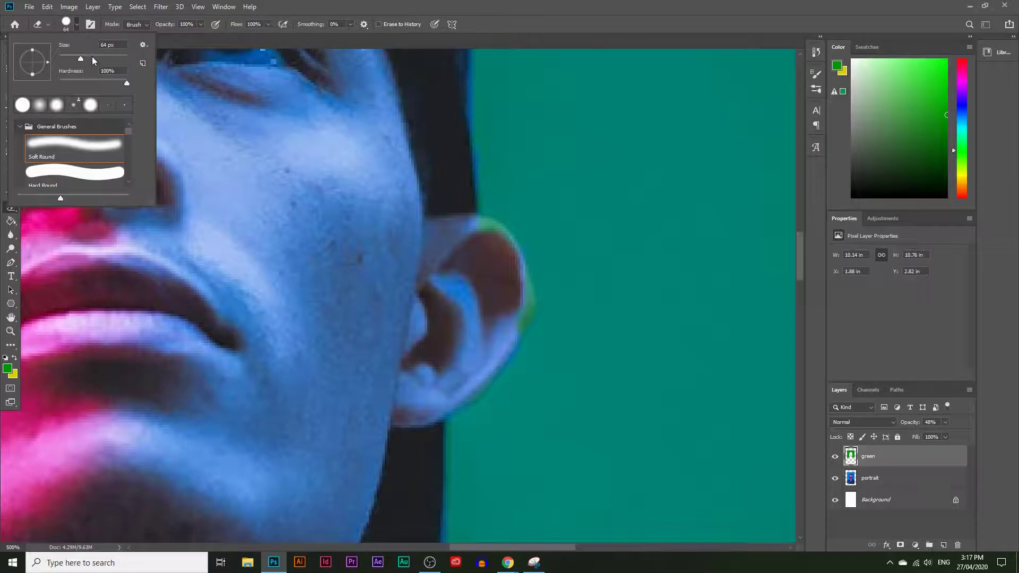
left_click(463, 268)
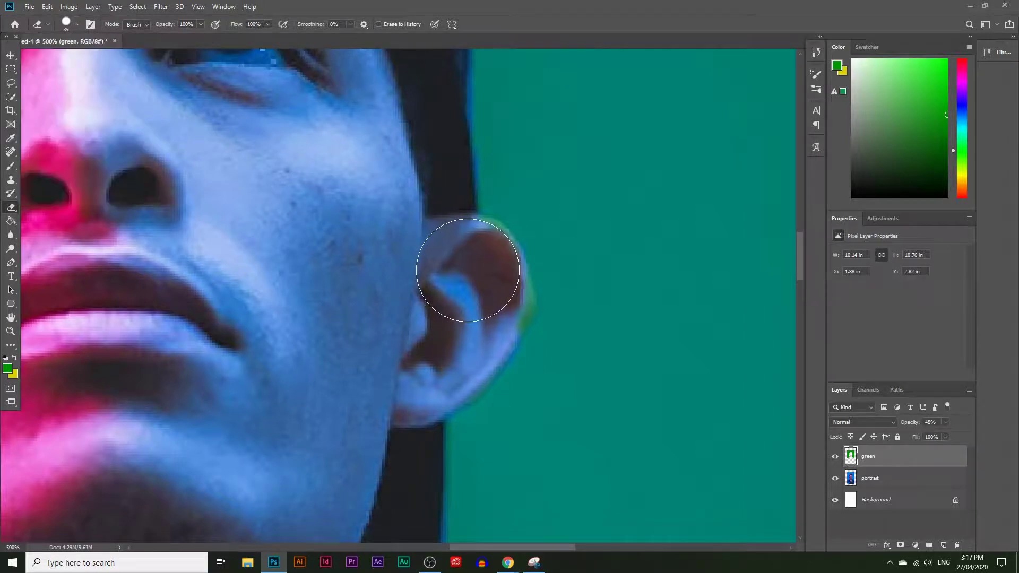
mouse_move(472, 285)
left_mouse_down()
mouse_move(466, 295)
mouse_move(471, 268)
left_mouse_up()
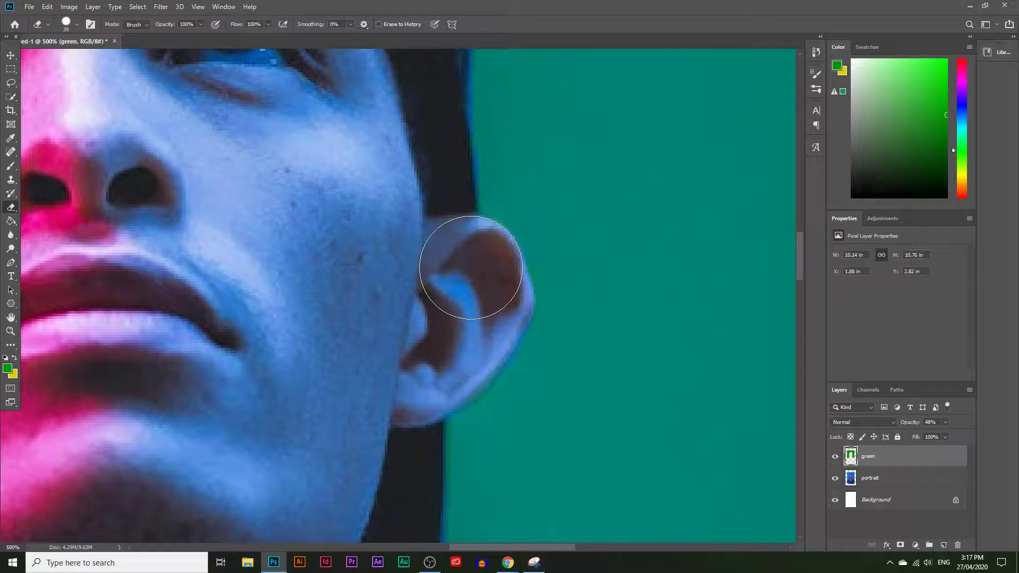
Restore the green layer's opacity to 100%.
left_click(10, 330)
scroll(460, 352, "down", 1)
scroll(461, 353, "down", 4)
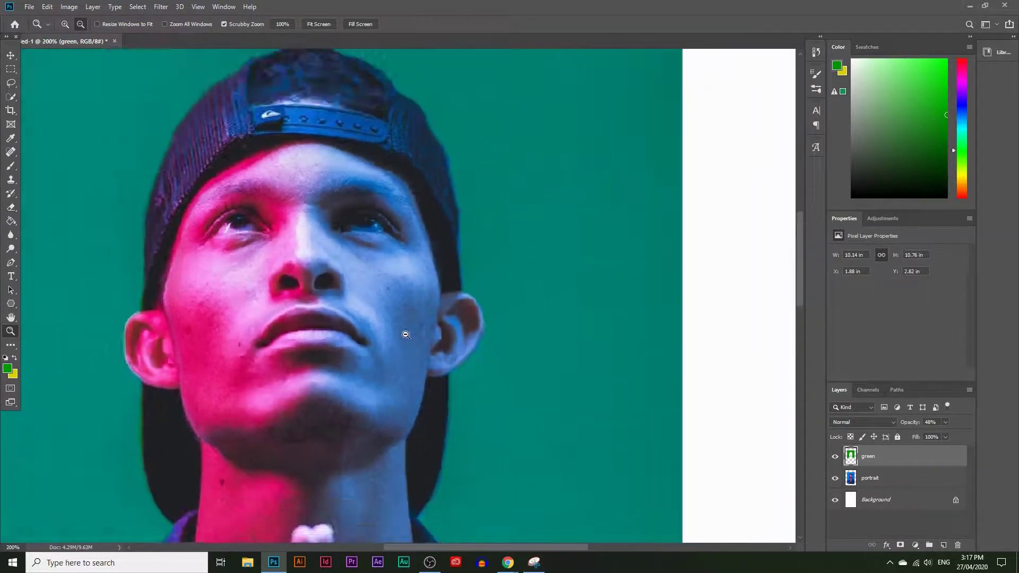
scroll(275, 196, "down", 5)
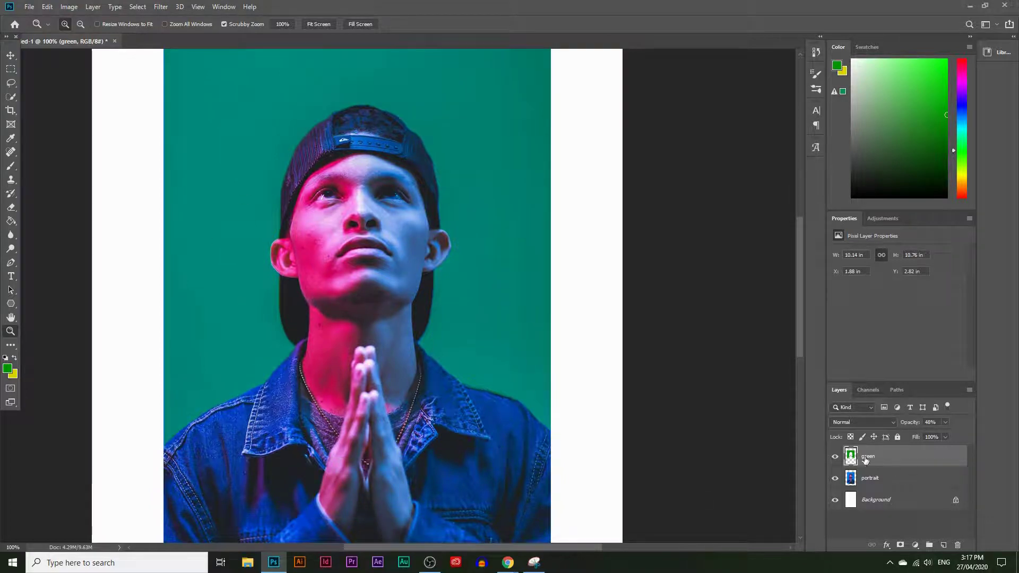
left_click_drag(941, 432, 979, 440)
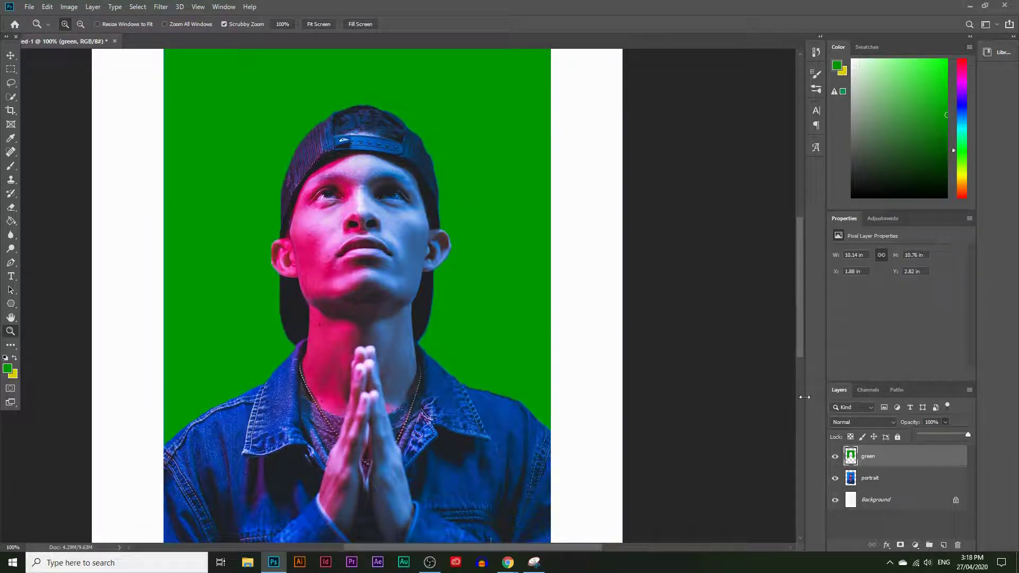
Load the green layer's outline as a selection around the man.
left_click(901, 438)
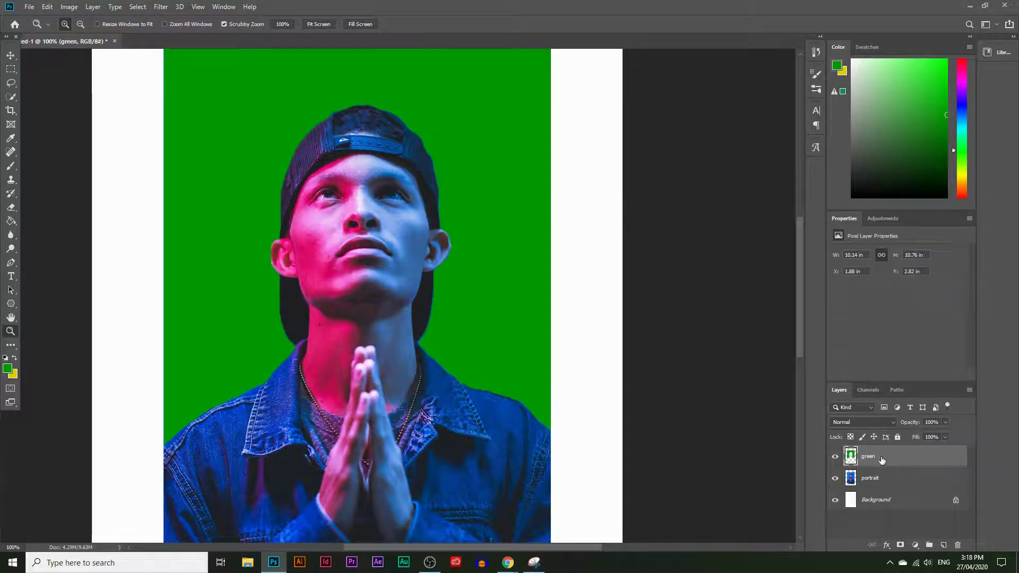
left_click(852, 459, "ctrl")
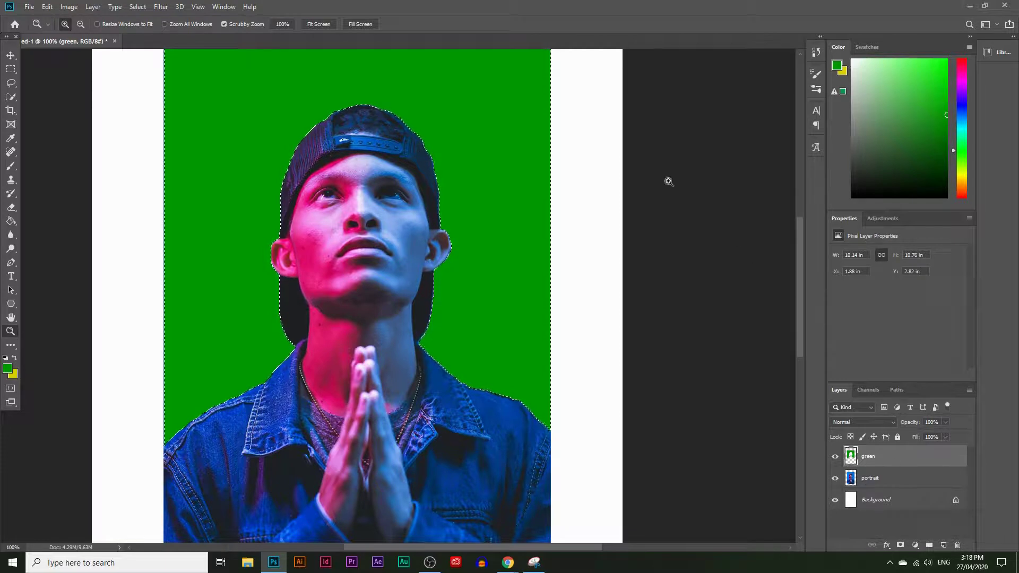
scroll(537, 308, "up", 2)
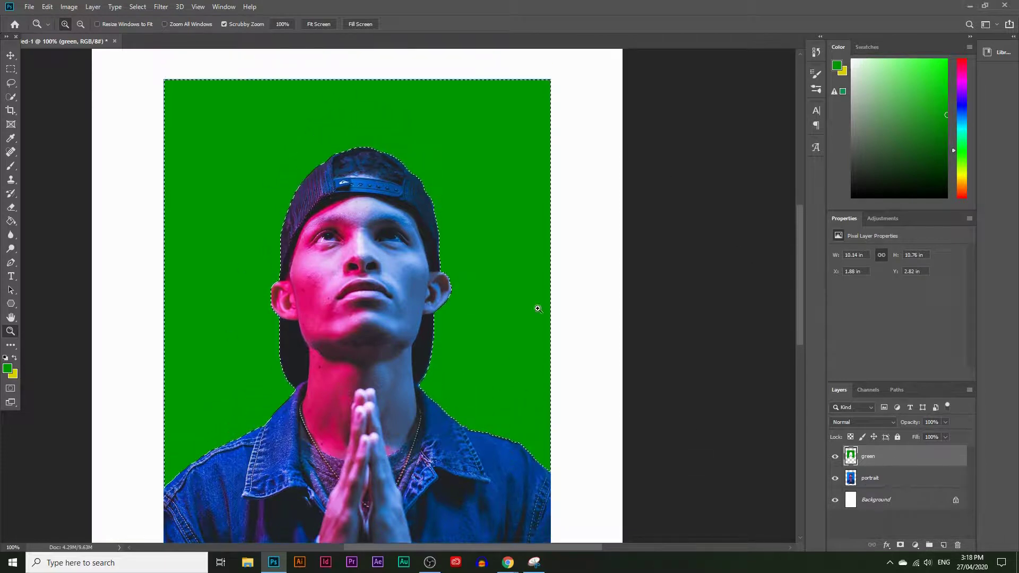
scroll(167, 406, "down", 1)
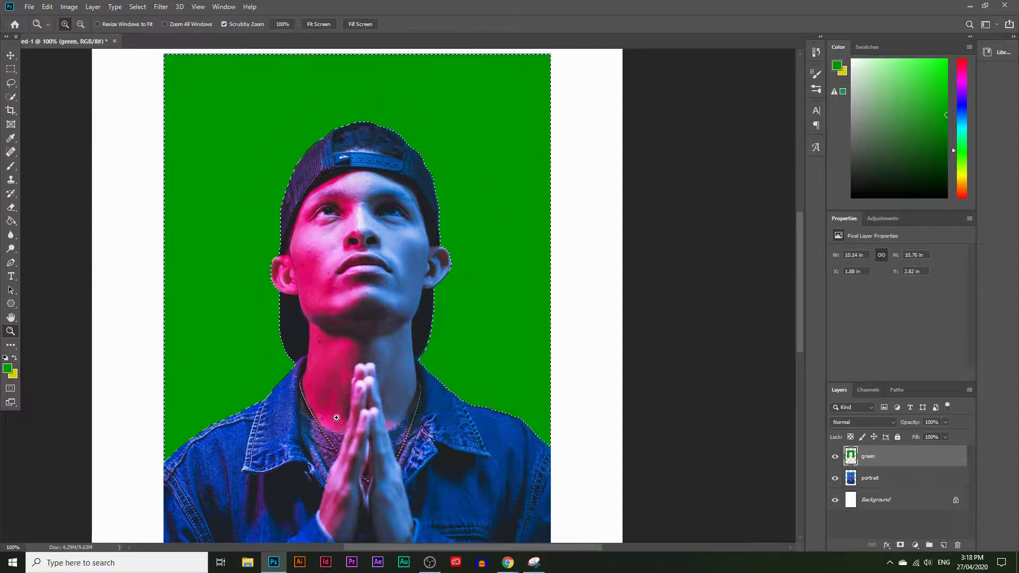
scroll(445, 190, "down", 2)
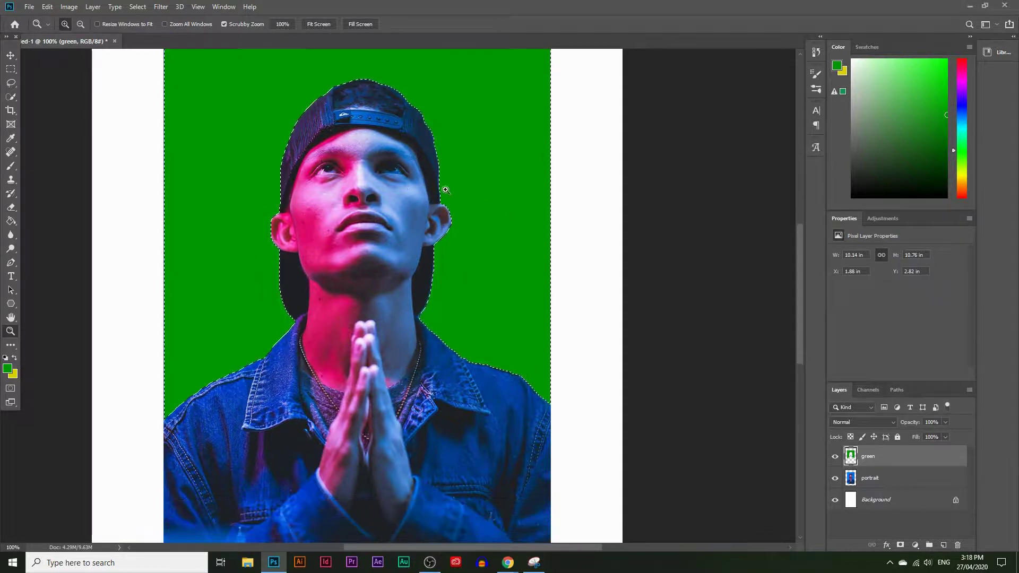
Hide the green layer, delete the selected background from the portrait layer and clear the selection.
left_click(836, 457)
left_click(863, 486)
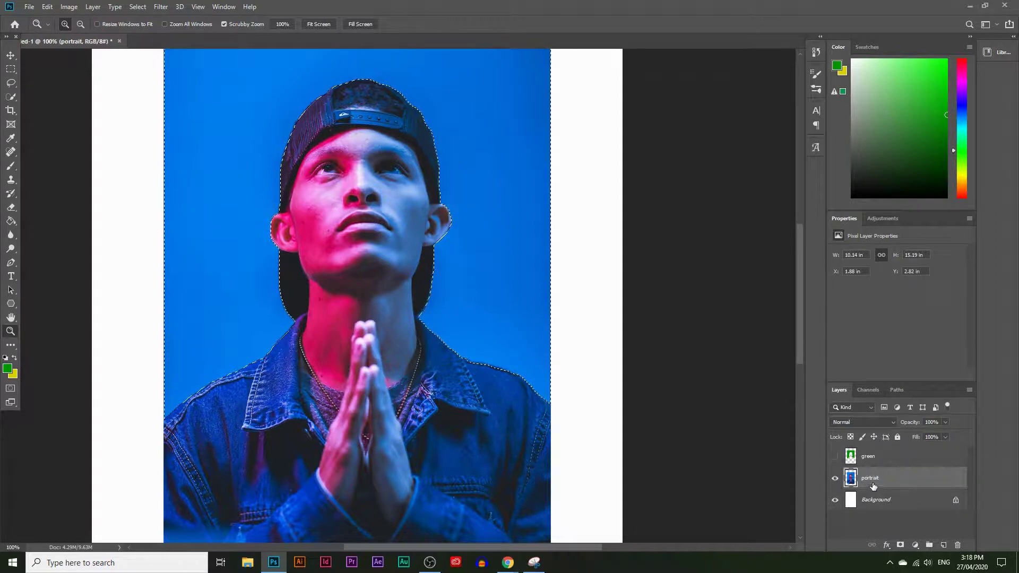
key("Delete")
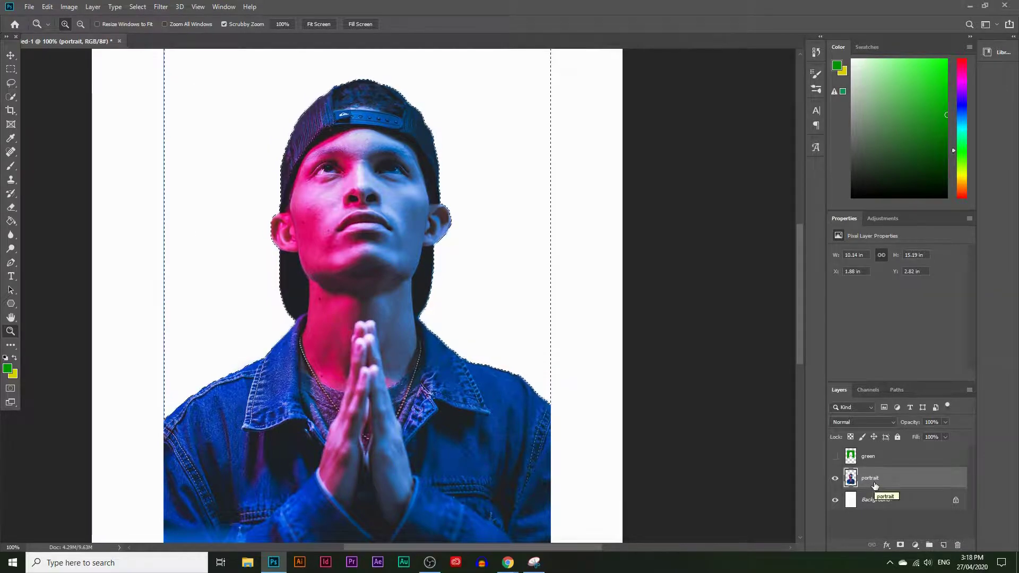
key("ctrl+d")
Erase the thin leftover border lines of the old photo edges around the cut-out man on the portrait layer.
left_click_drag(365, 253, 335, 326)
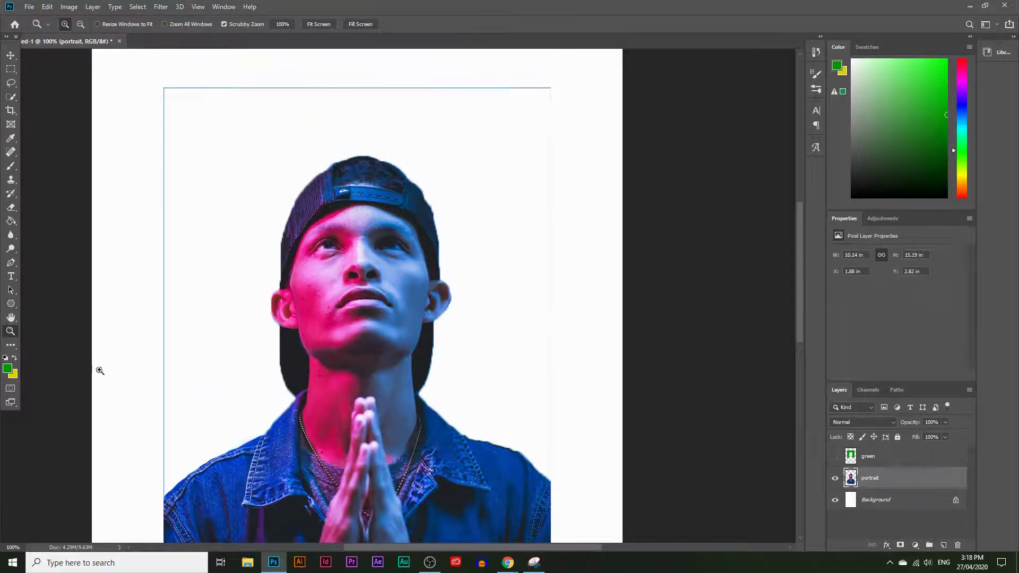
left_click(11, 207)
left_click(165, 90)
mouse_move(165, 103)
left_mouse_down()
mouse_move(149, 166)
mouse_move(166, 231)
mouse_move(148, 478)
mouse_move(158, 491)
mouse_move(167, 118)
mouse_move(178, 93)
mouse_move(217, 85)
mouse_move(538, 89)
mouse_move(556, 157)
mouse_move(544, 258)
mouse_move(559, 414)
mouse_move(552, 467)
mouse_move(585, 406)
left_mouse_up()
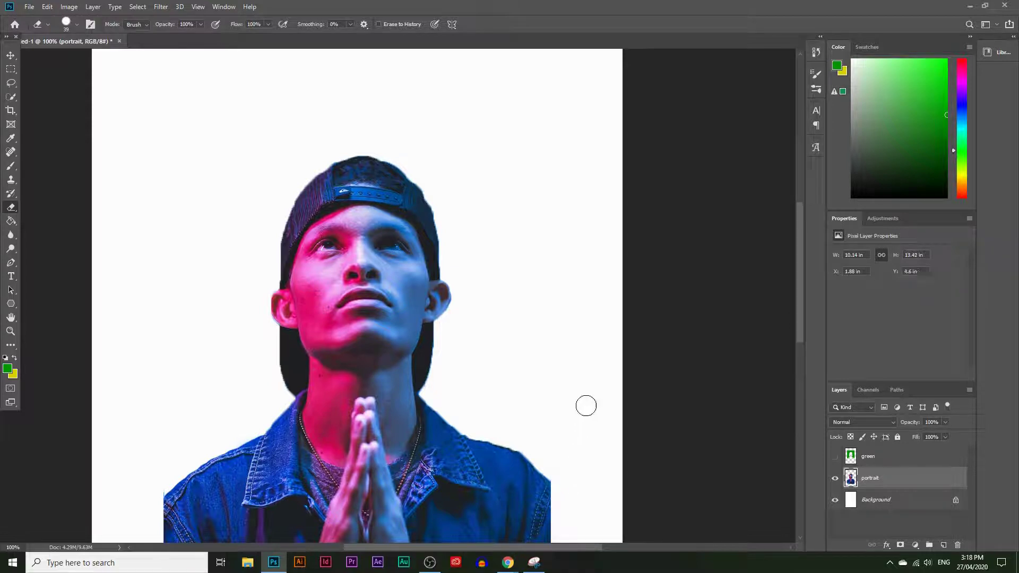
scroll(581, 345, "down", 2)
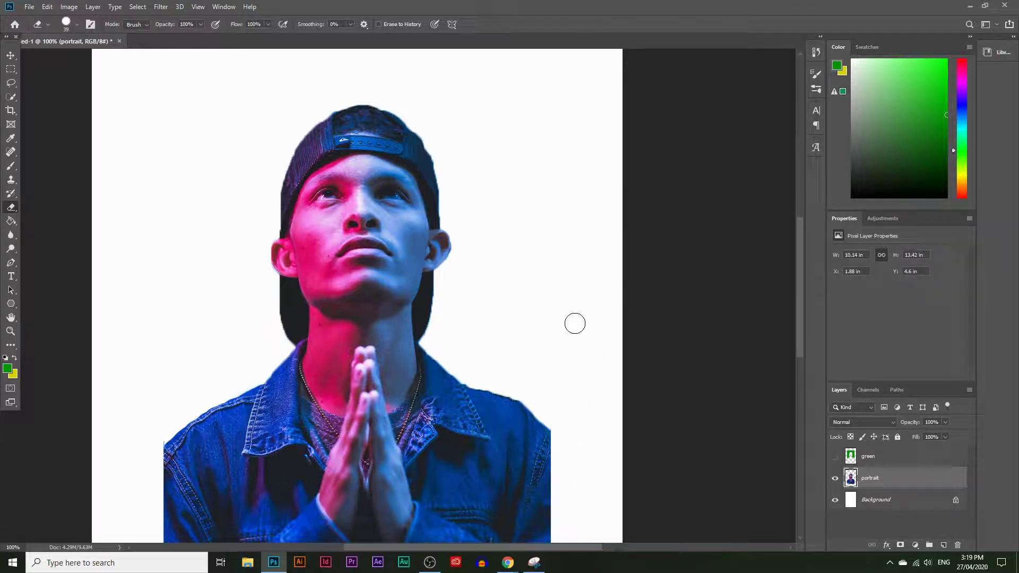
Create a three-sided polygon 700 px wide and 700 px high on the canvas with the Polygon Tool.
left_click(10, 330)
left_click(423, 242, "alt")
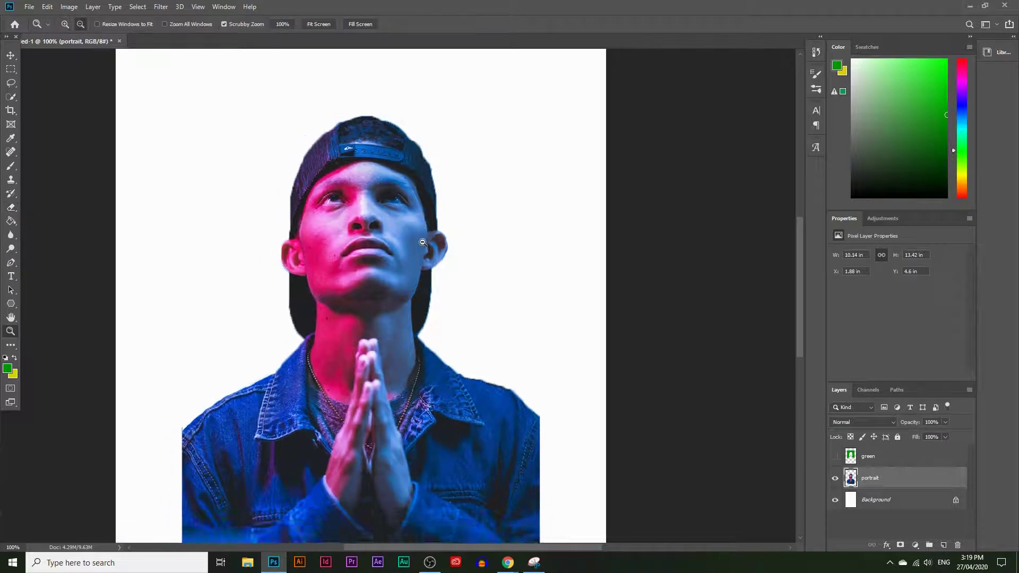
left_click(413, 224, "alt")
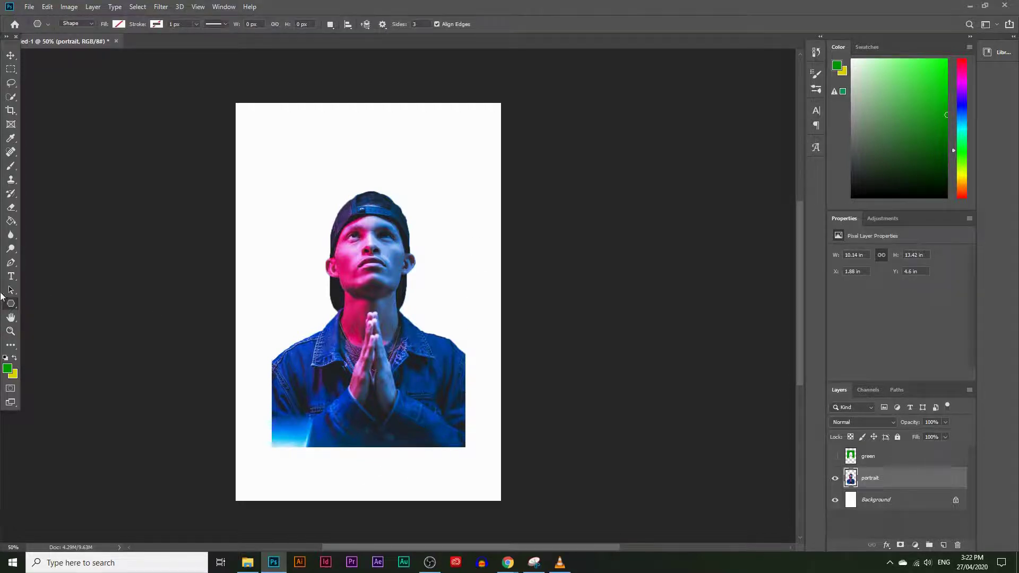
right_click(7, 307)
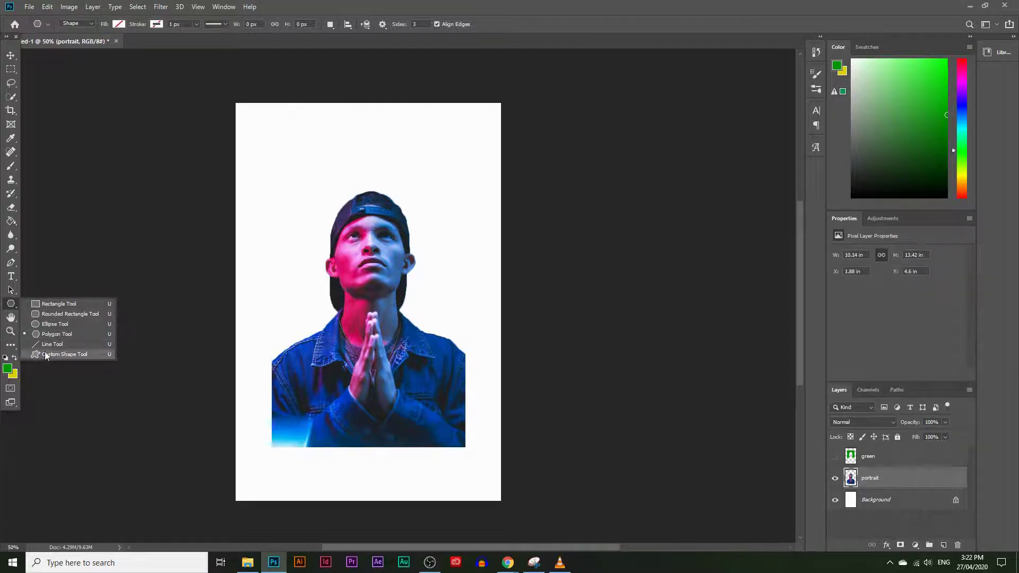
left_click(9, 306)
left_click(10, 306)
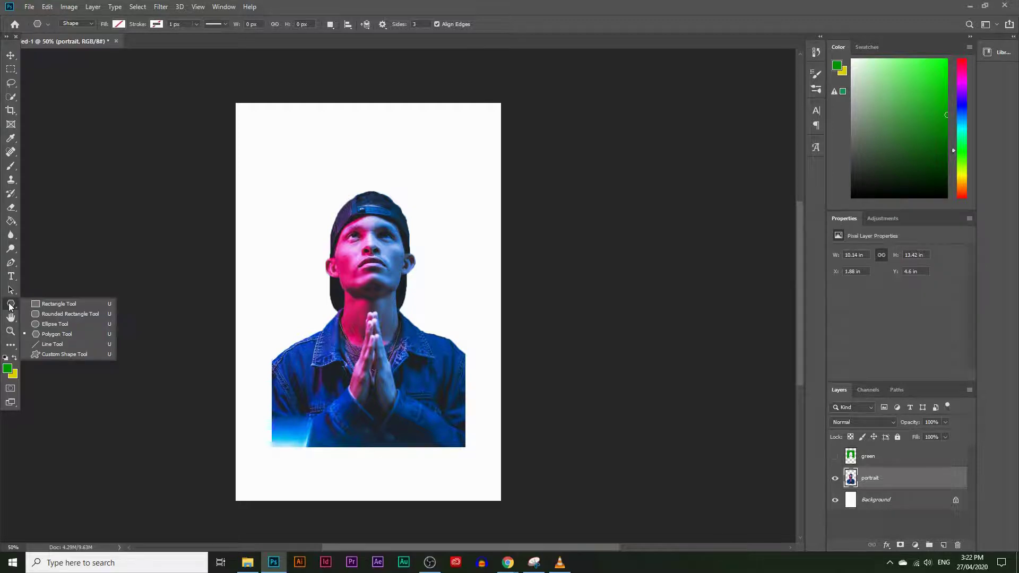
left_click(69, 334)
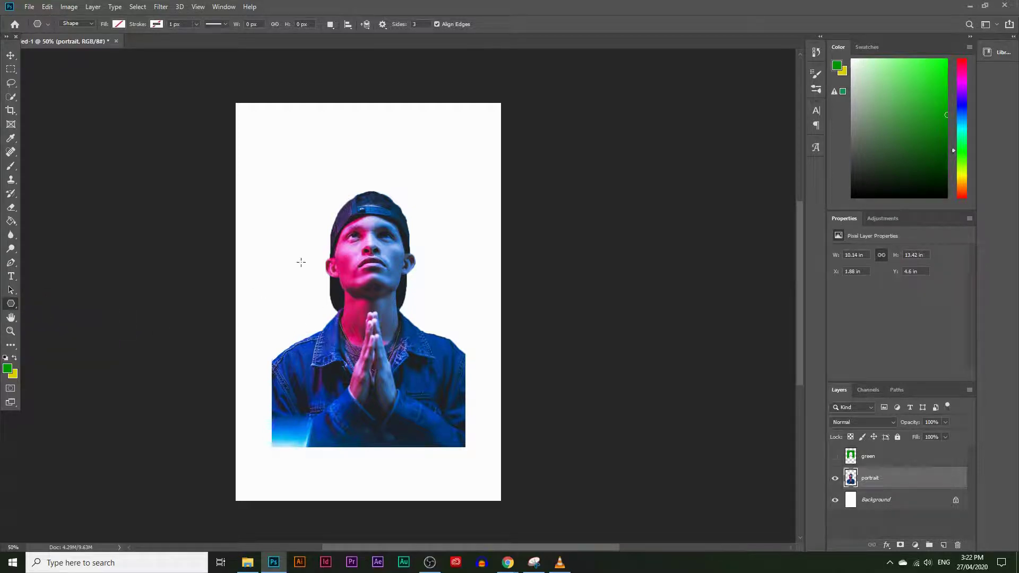
left_click(286, 238)
left_click_drag(497, 124, 364, 216)
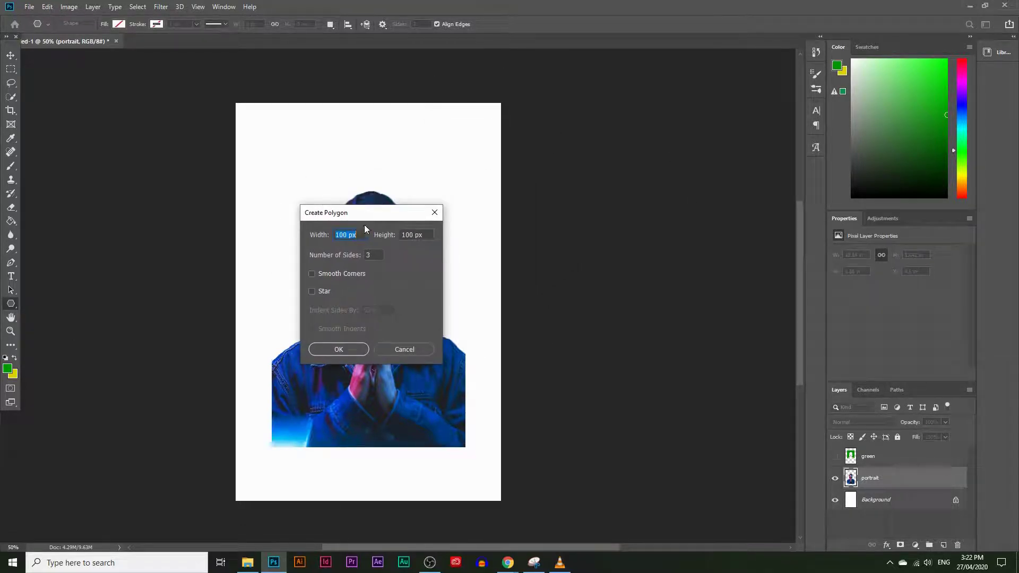
left_click(373, 257)
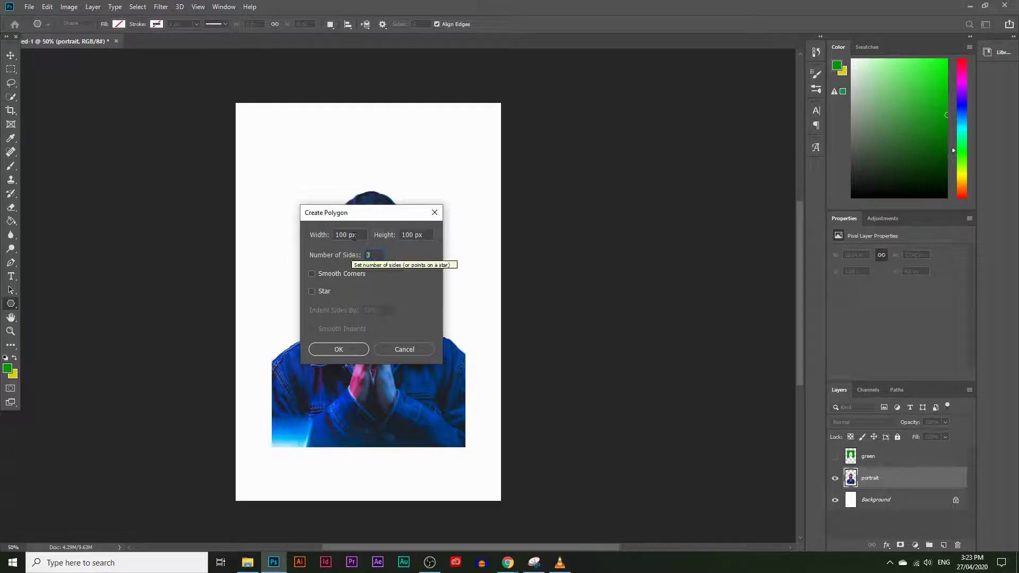
left_click(327, 232)
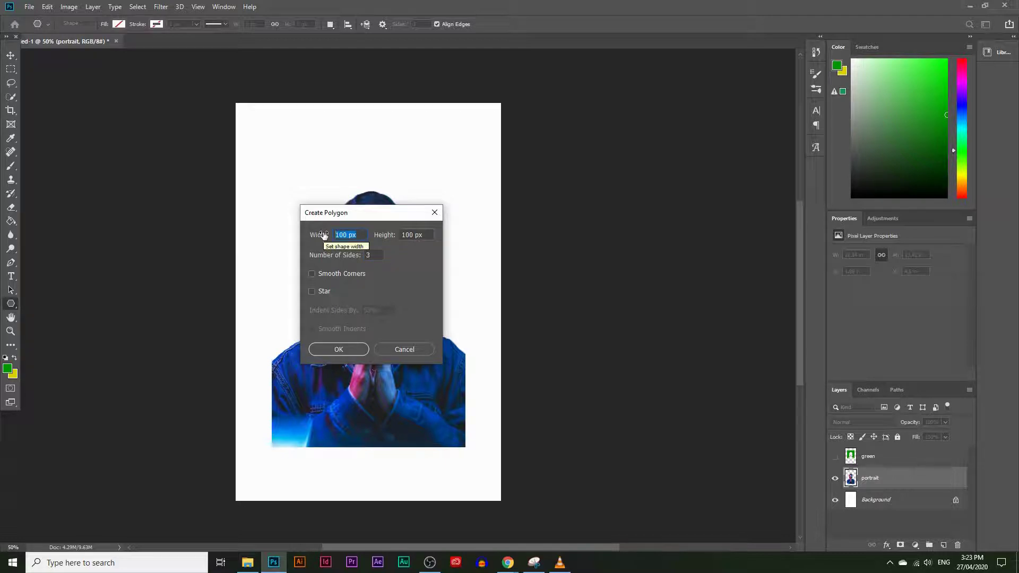
type("700")
left_click(386, 225)
type("700")
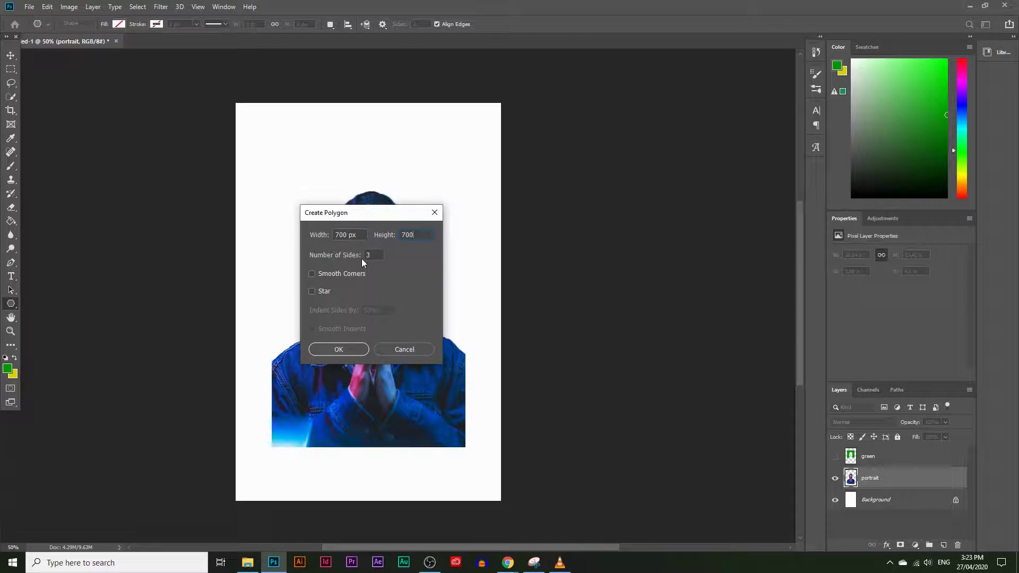
left_click(339, 350)
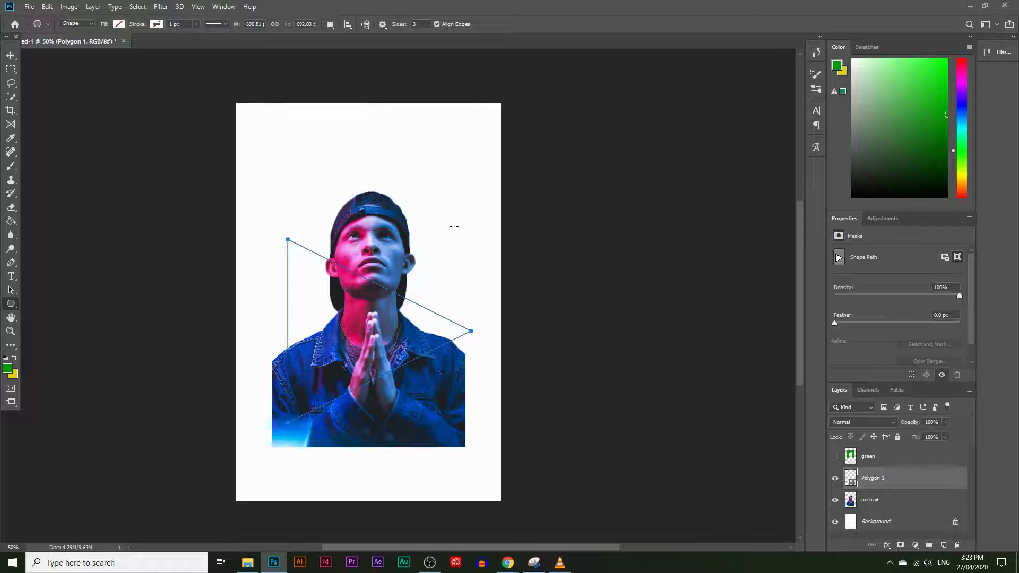
Rotate the triangle 90° so its tip points down and move it over the man's chest, centred horizontally on the canvas.
key("ctrl+t")
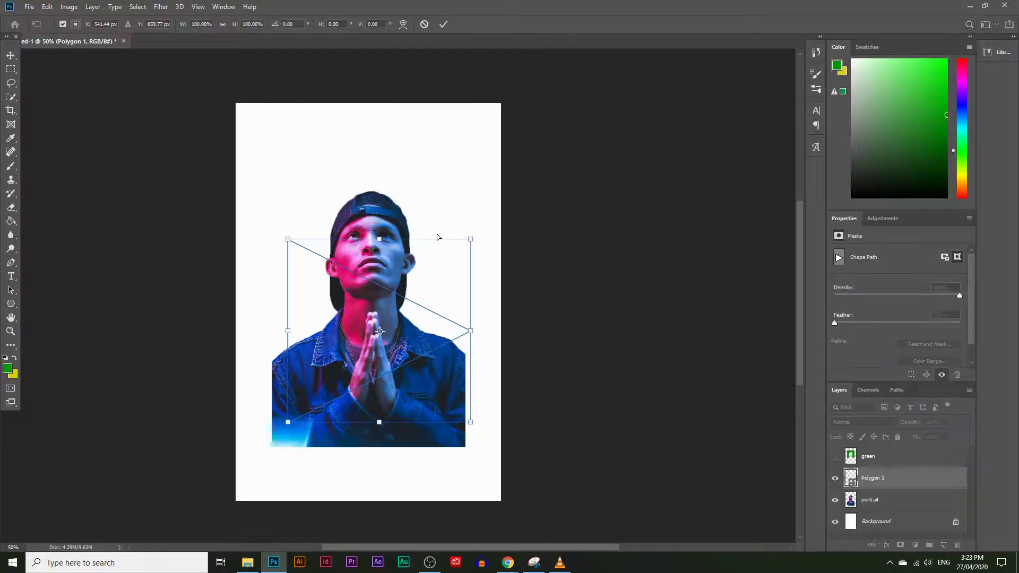
left_click_drag(276, 221, 467, 234)
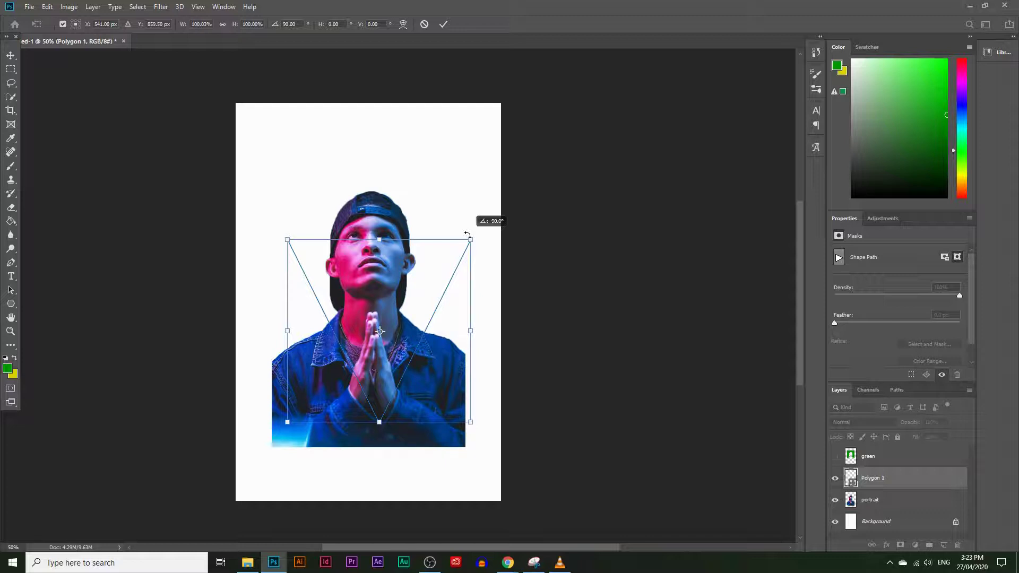
left_click_drag(467, 234, 467, 234)
left_click_drag(402, 260, 394, 318)
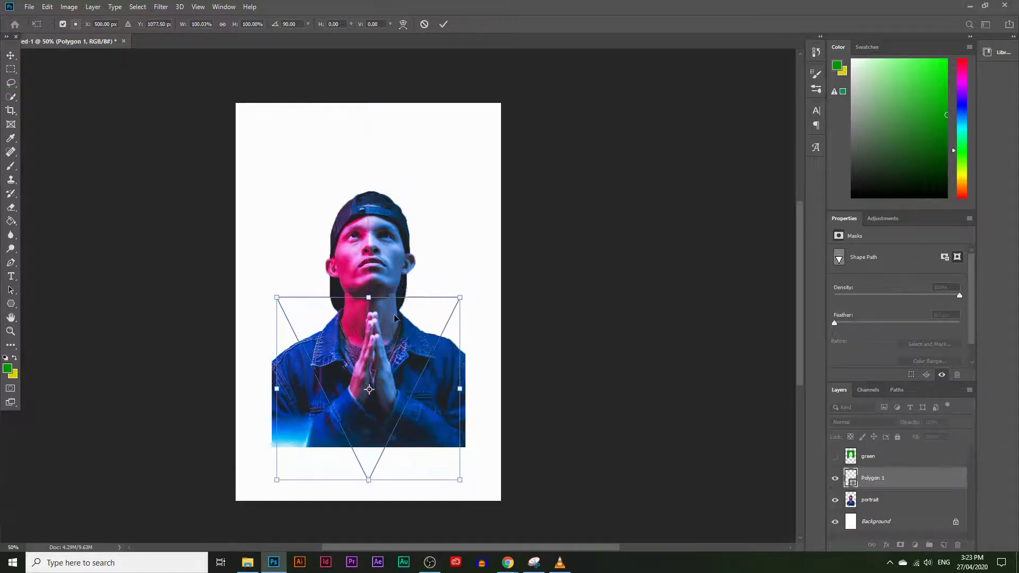
Resize the inverted triangle to about 769 by 594 px over the chest and turn its path into a selection.
left_click_drag(369, 479, 375, 450)
left_click_drag(365, 280, 360, 326)
left_click_drag(352, 378, 353, 365)
key("Return")
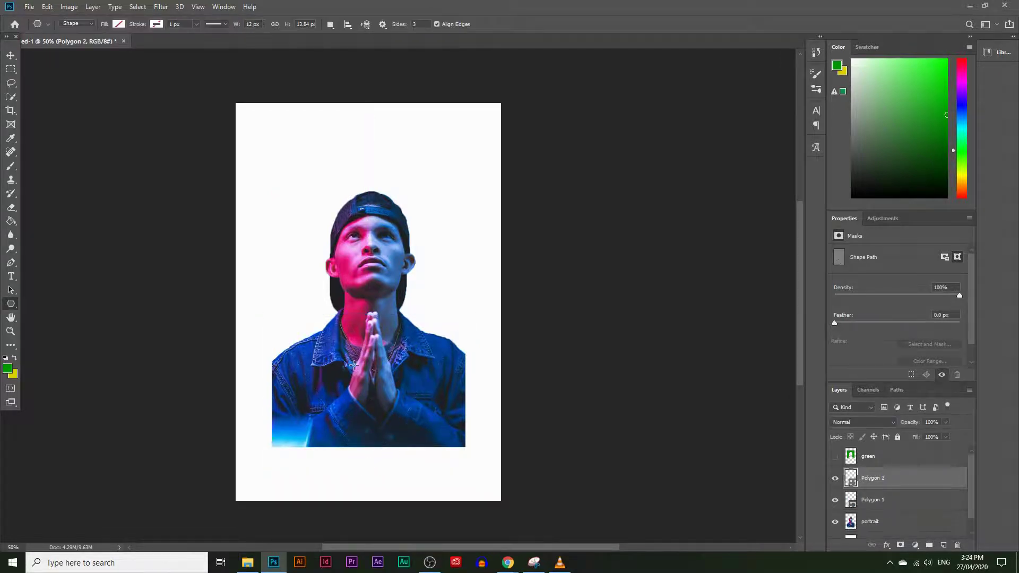
key("ctrl+z")
key("Return")
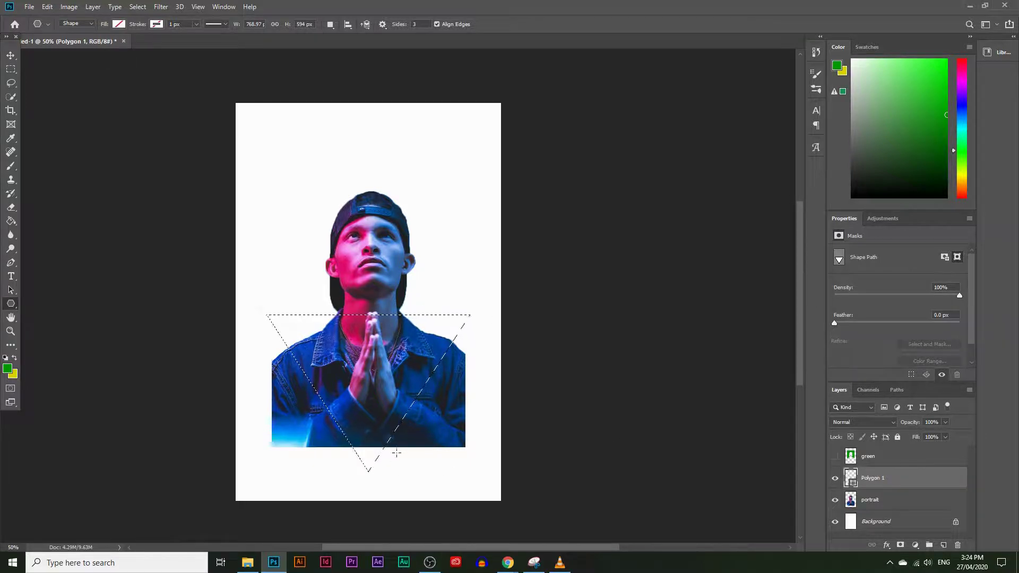
Add a new layer named "triangle" and place it directly below the portrait layer.
left_click(905, 502)
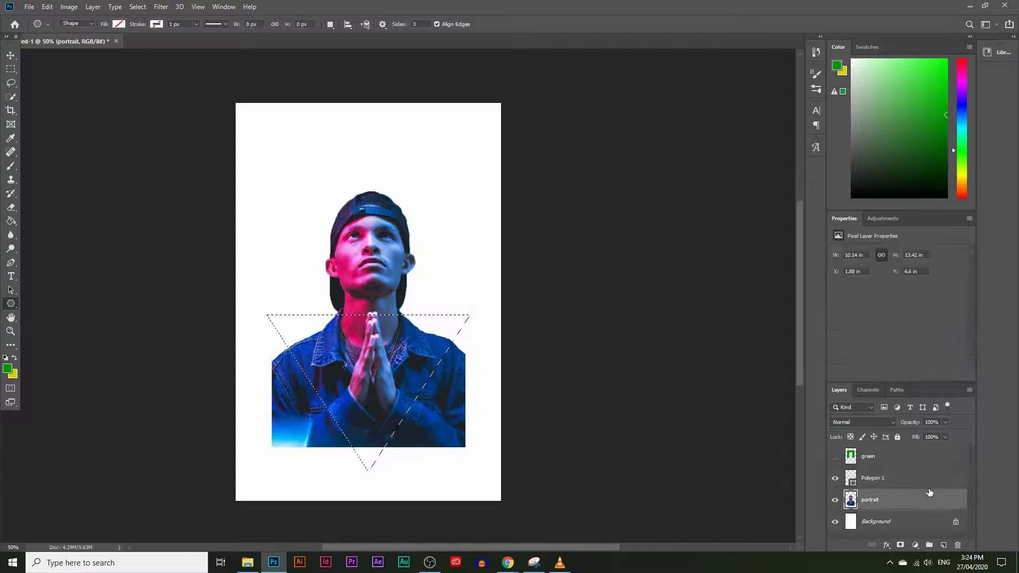
left_click(942, 544)
double_click(877, 500)
type("t")
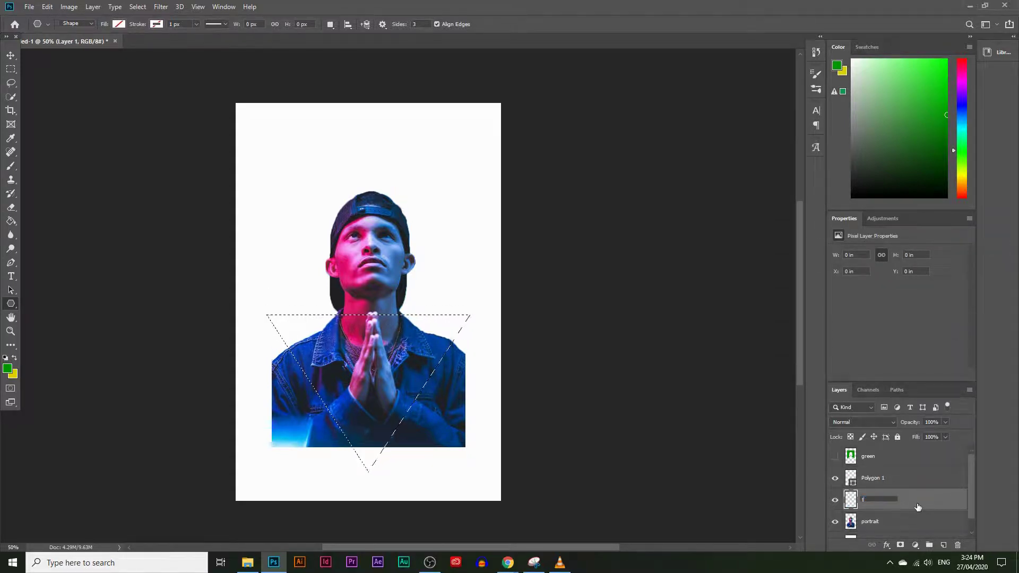
type("raingle")
key("Return")
scroll(902, 478, "down", 1)
left_click_drag(898, 485, 898, 515)
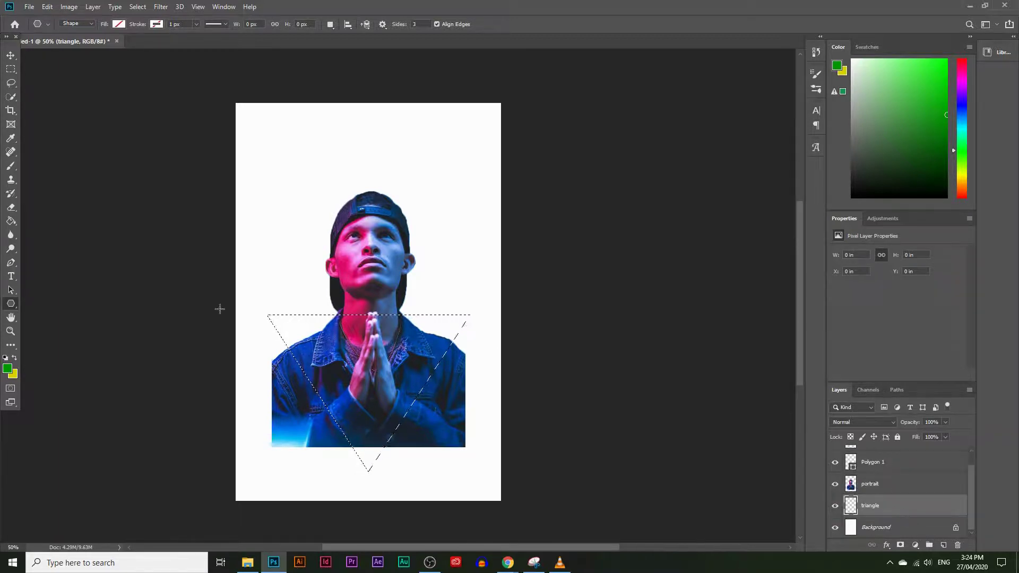
Fill the triangular selection on the triangle layer with black (#000000) and clear the selection.
left_click(12, 222)
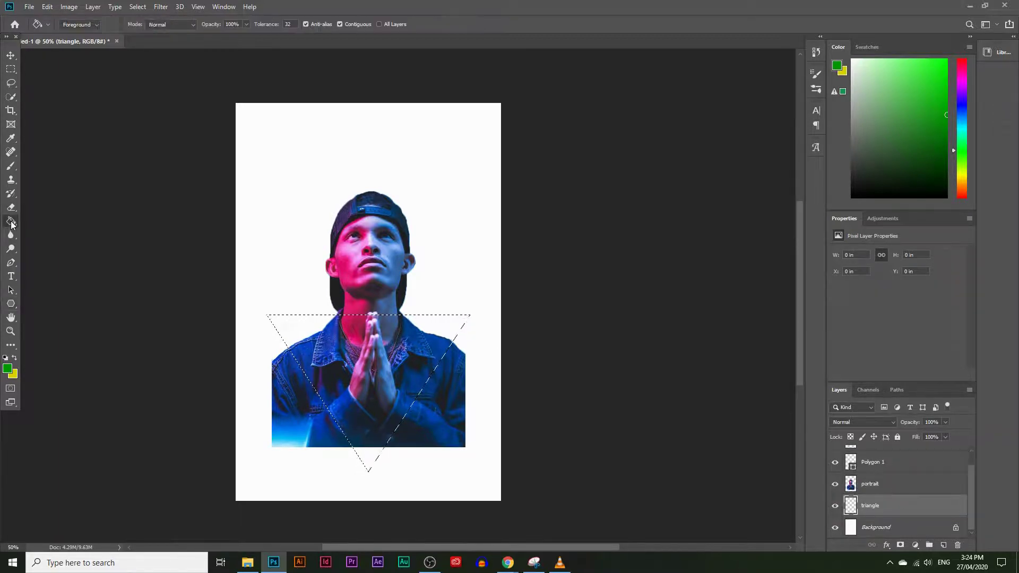
left_click(7, 369)
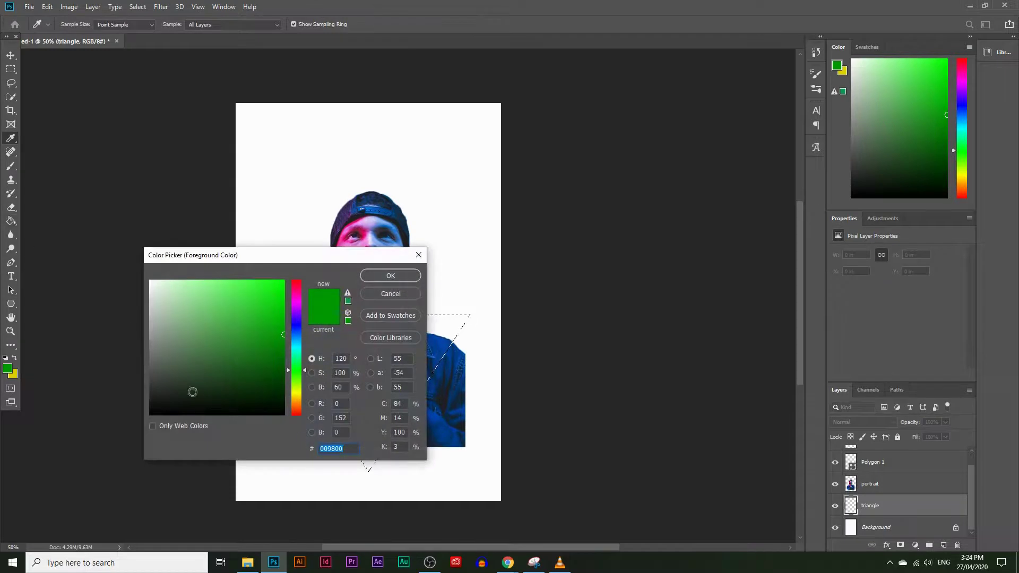
left_click(191, 415)
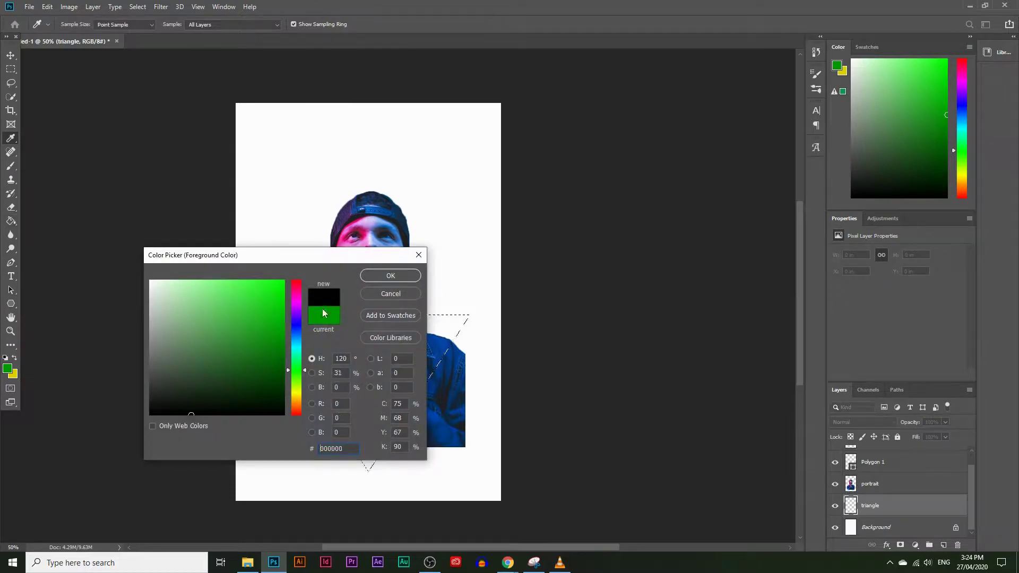
left_click(379, 277)
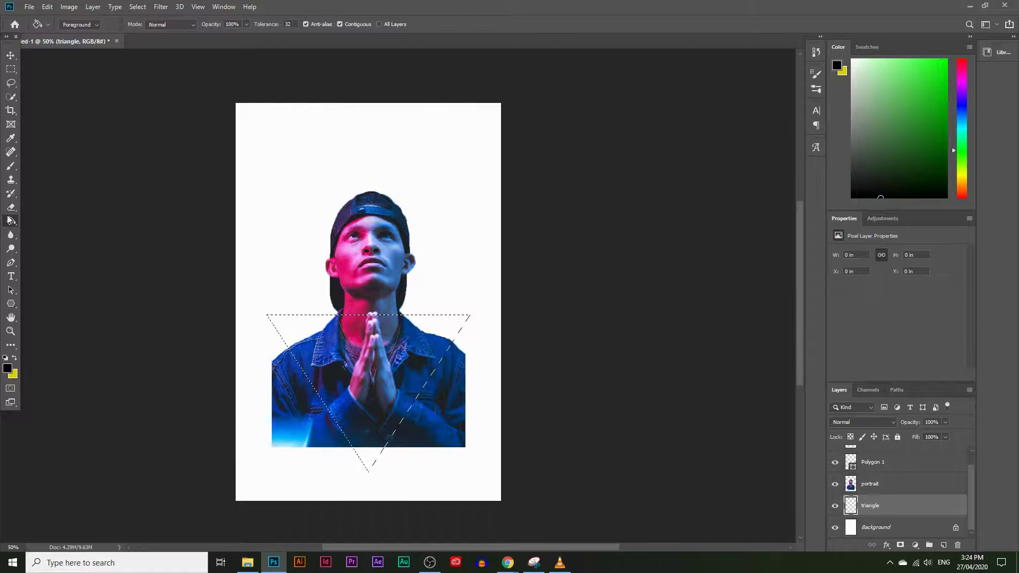
left_click(318, 349)
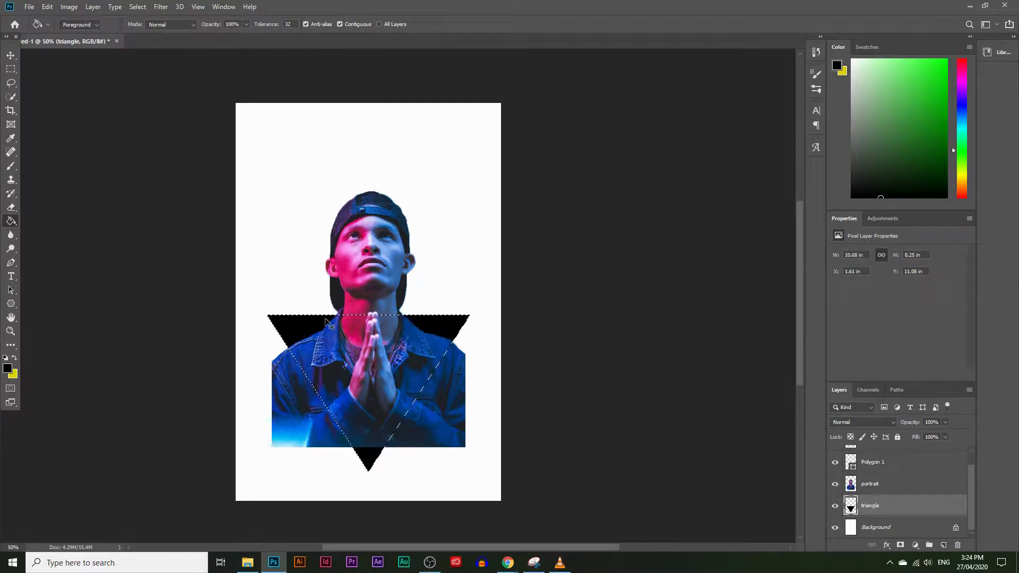
key("ctrl+d")
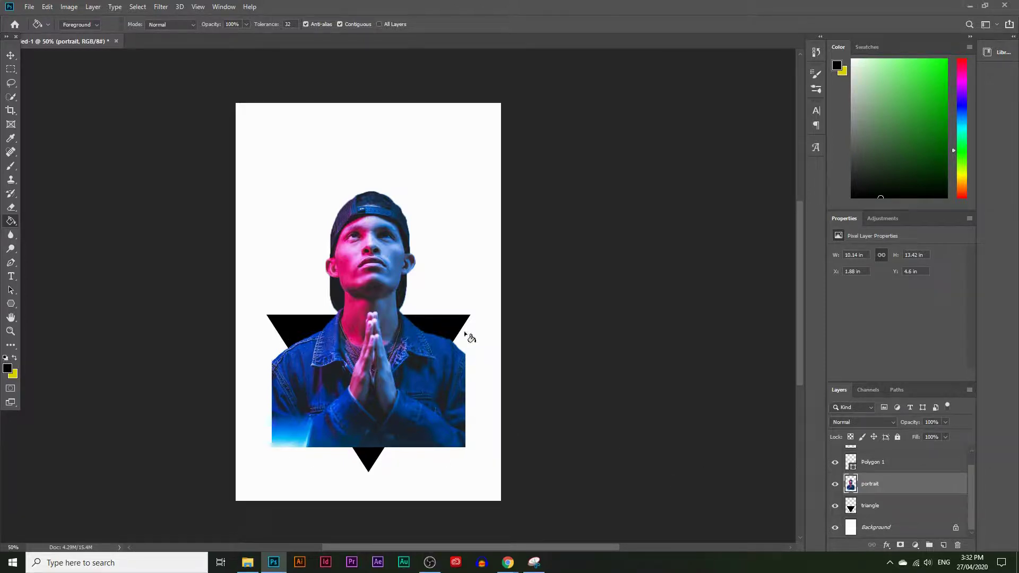
Load the triangle layer's outline as a selection while keeping the portrait layer active.
left_click(850, 509, "ctrl")
left_click(10, 330)
left_click_drag(393, 422, 372, 393)
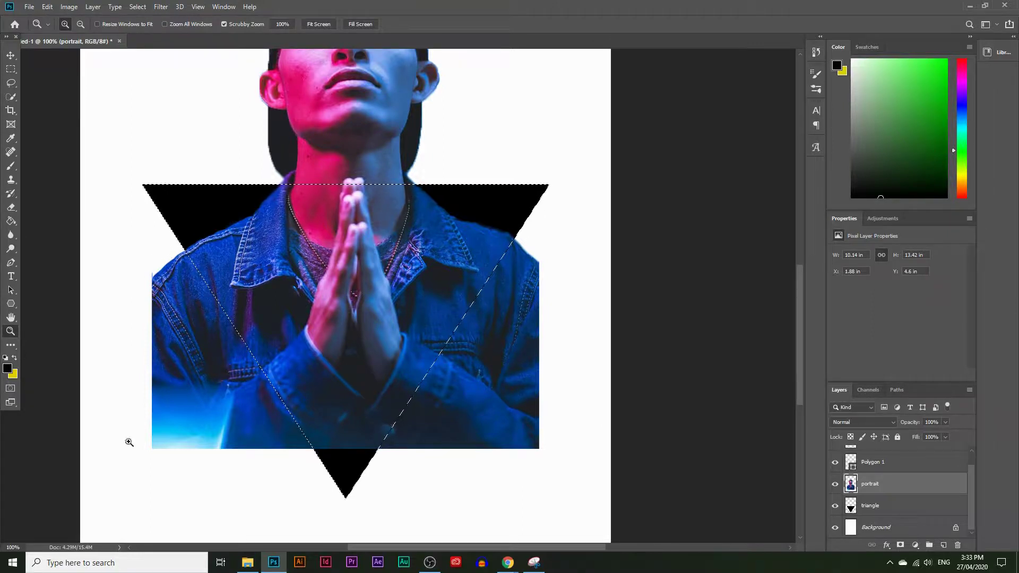
Invert the triangle selection so that everything outside the triangle is selected on the portrait layer.
scroll(522, 387, "up", 2)
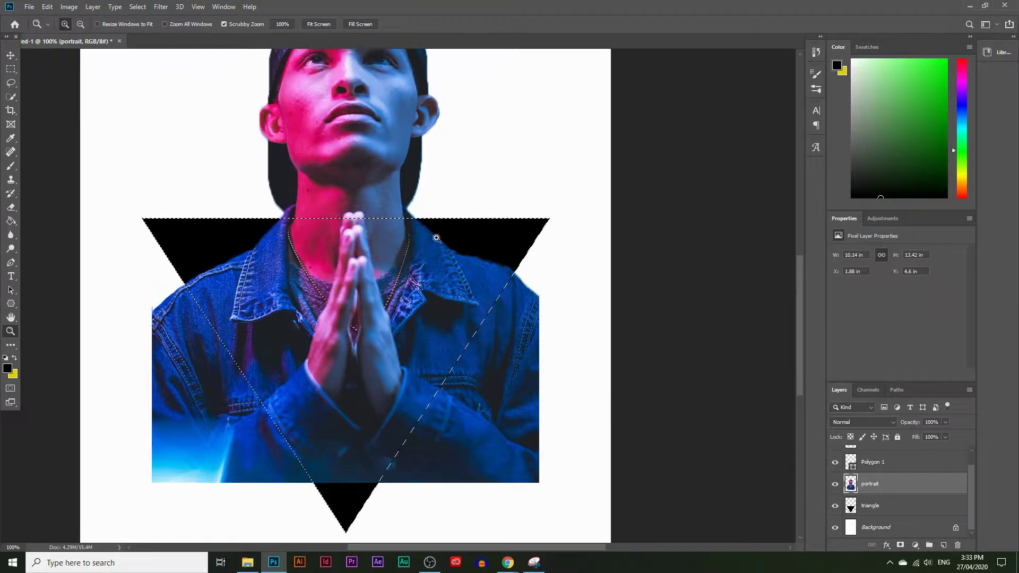
scroll(551, 408, "down", 1)
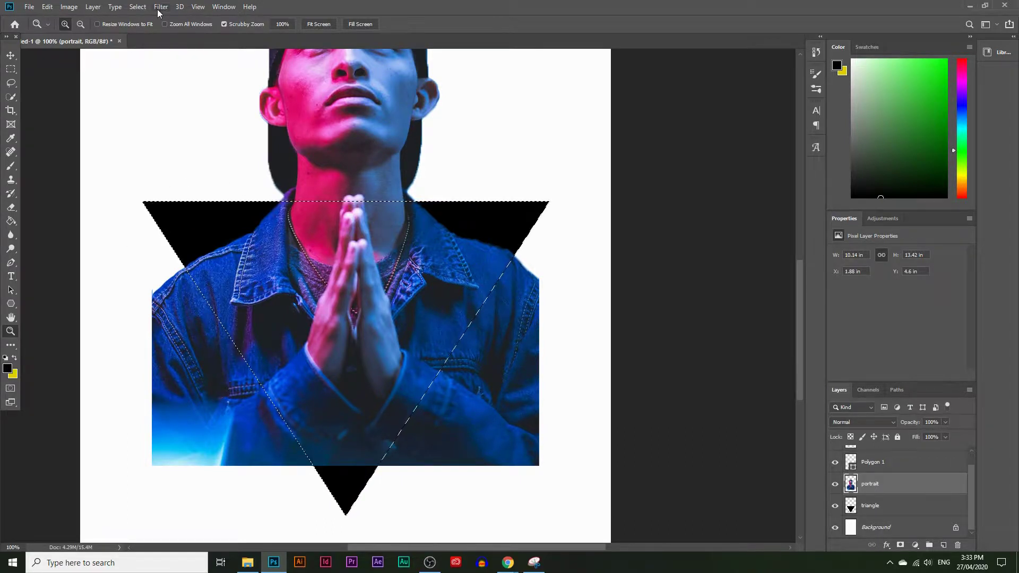
left_click(137, 8)
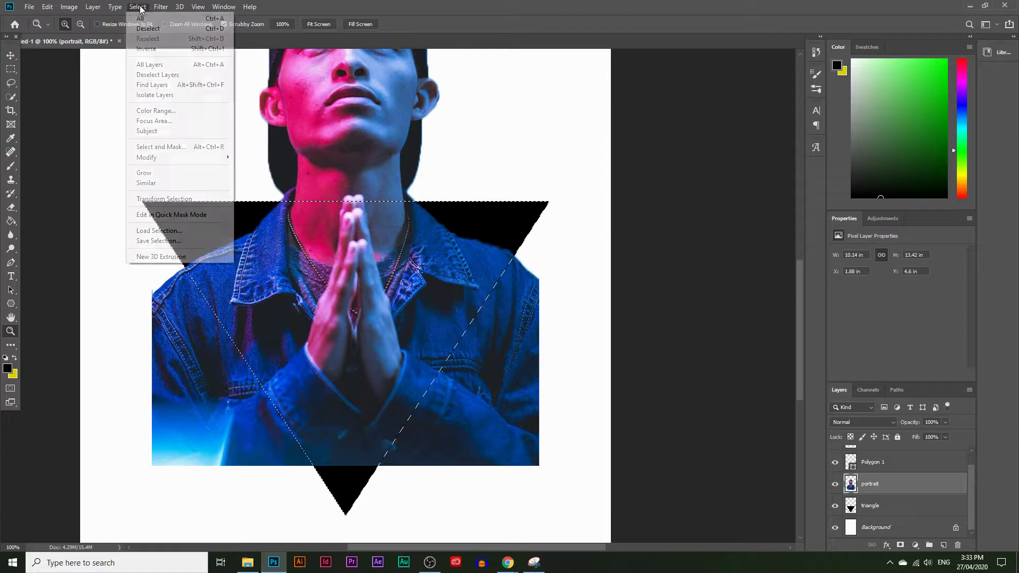
left_click(146, 49)
scroll(112, 339, "up", 4)
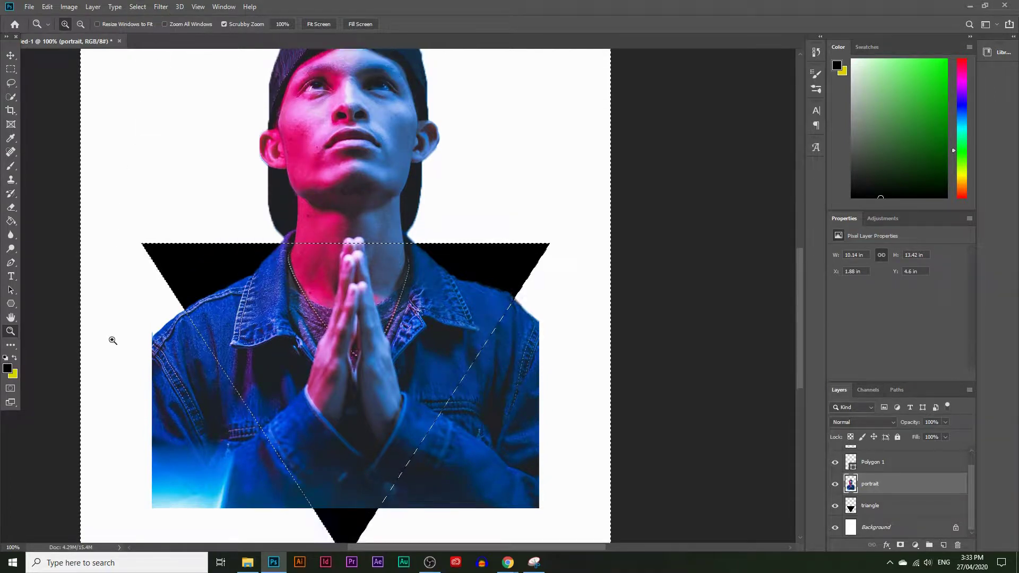
scroll(110, 295, "up", 5)
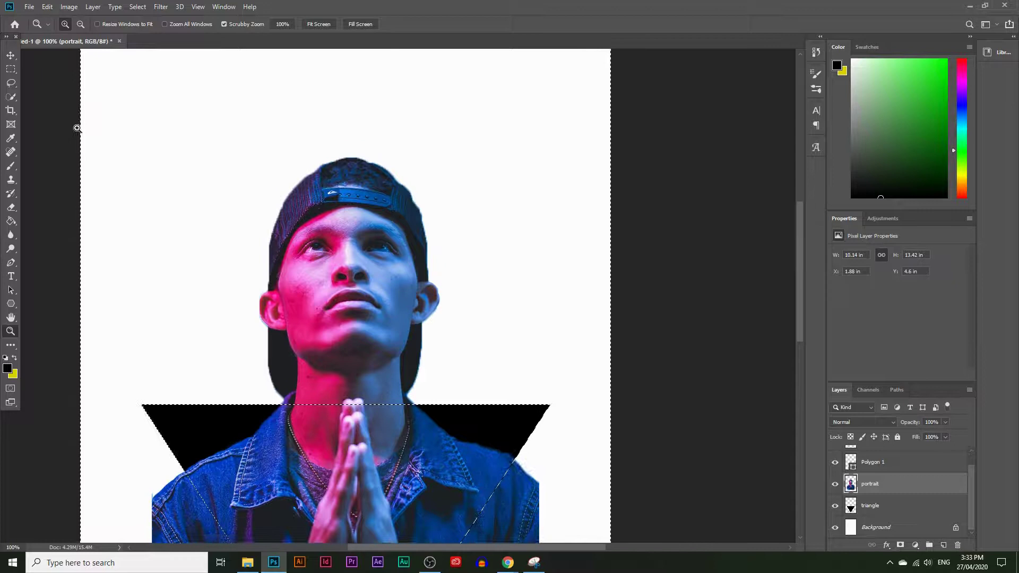
scroll(530, 318, "down", 5)
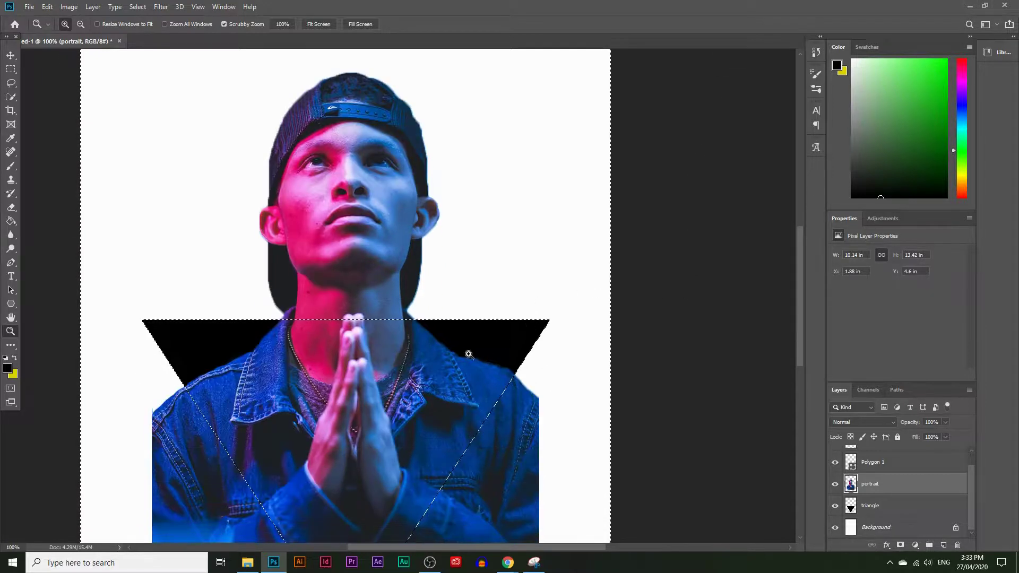
scroll(566, 445, "down", 4)
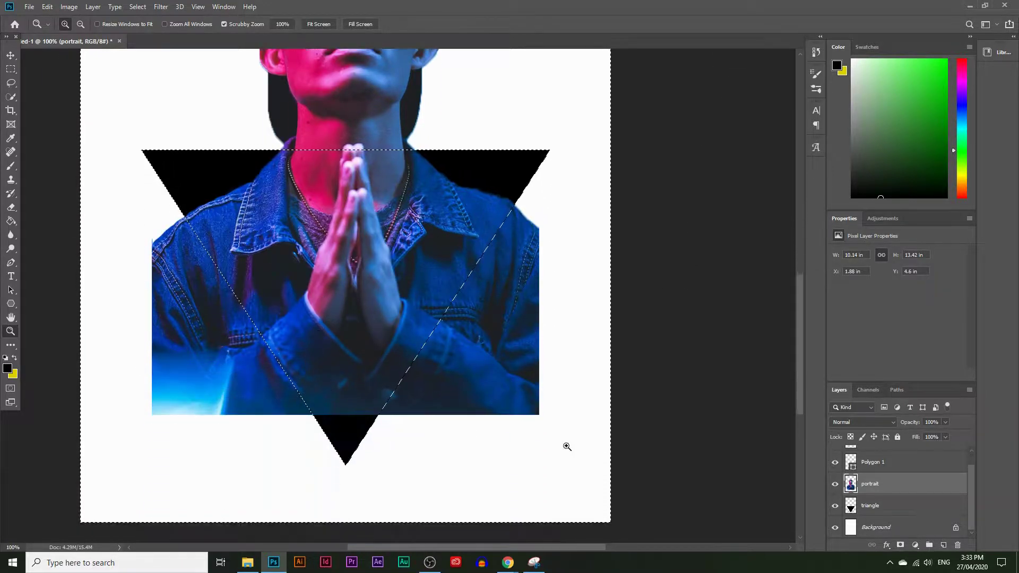
Erase the portrait's jacket just outside the triangle's left edge, from the shoulder down to the lower sleeve, with the Eraser tool.
left_click(17, 206)
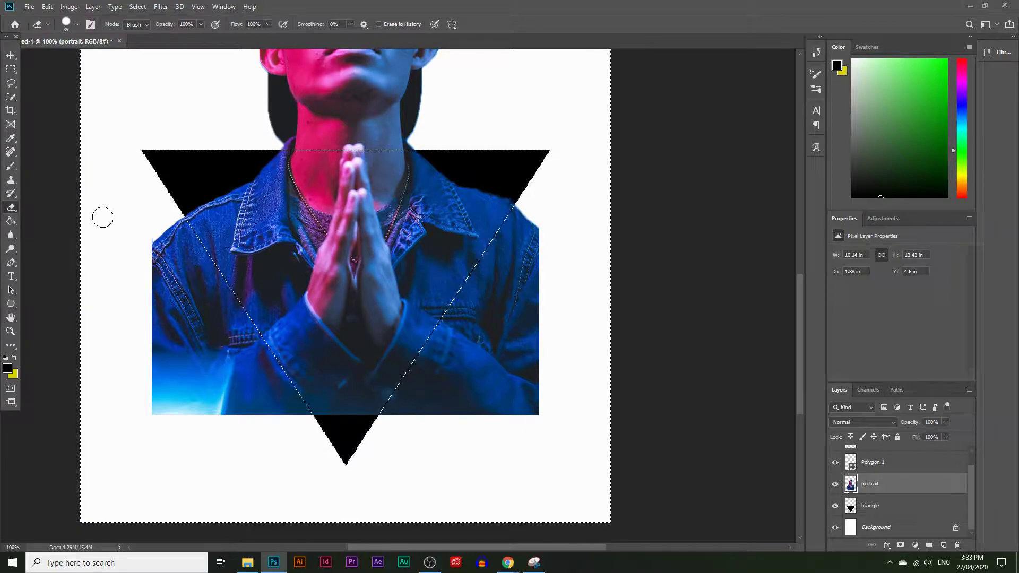
left_click_drag(171, 218, 212, 268)
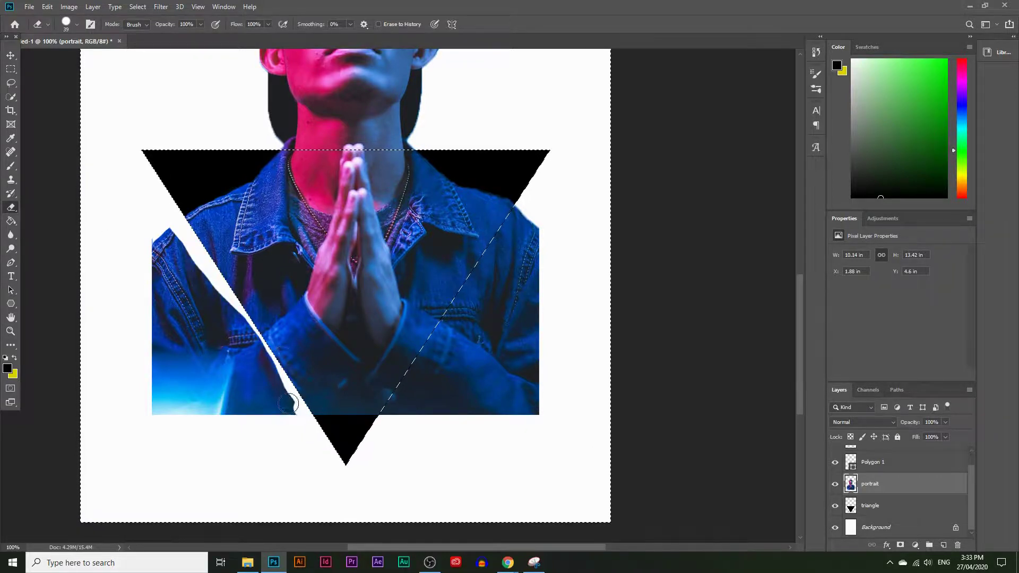
left_click_drag(167, 232, 266, 391)
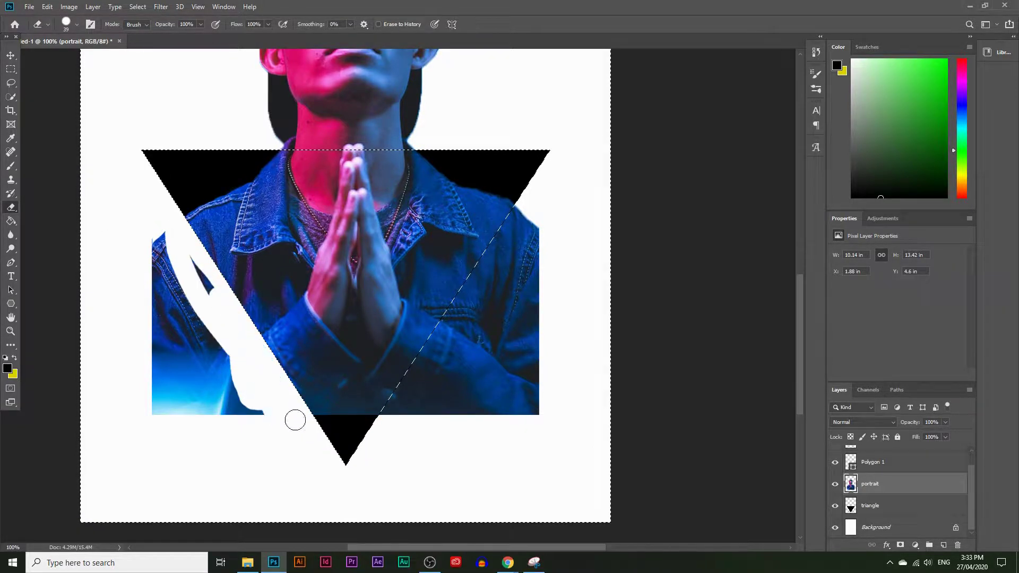
left_click_drag(177, 287, 172, 238)
Enlarge the eraser to 125 px, erase the rest of the portrait outside both sides of the triangle, and clear the selection.
key("bracketright")
key("bracketright")
key("bracketright")
key("bracketright")
key("bracketright")
key("bracketright")
key("bracketright")
mouse_move(160, 239)
left_mouse_down()
mouse_move(145, 442)
mouse_move(200, 477)
mouse_move(295, 425)
left_mouse_up()
mouse_move(454, 424)
left_mouse_down()
mouse_move(451, 367)
mouse_move(519, 241)
mouse_move(501, 410)
mouse_move(530, 387)
mouse_move(416, 393)
left_mouse_up()
left_click_drag(535, 202, 325, 476)
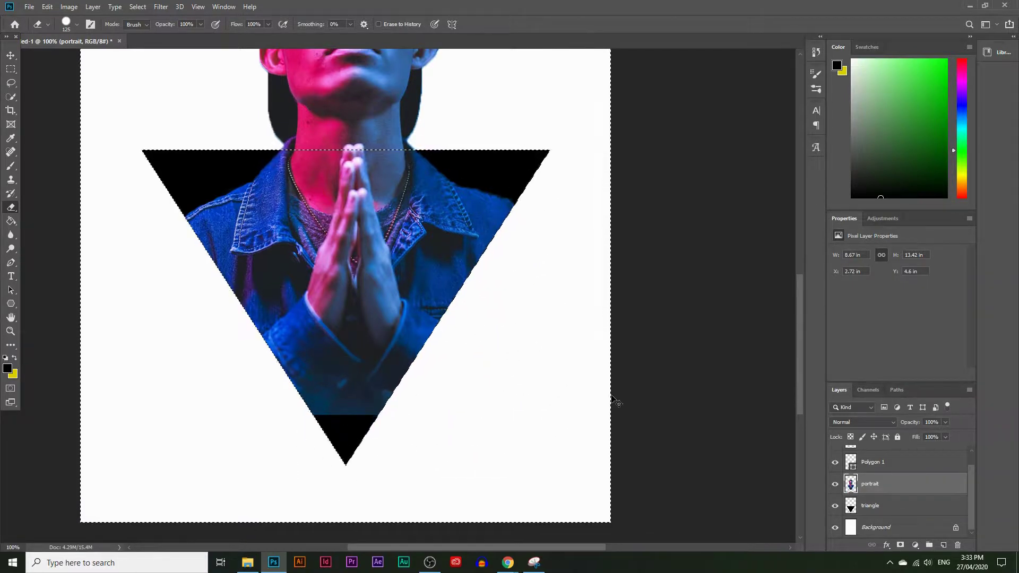
key("ctrl+d")
Set up the Smudge tool with a slightly harder 40 px brush and 40% strength.
scroll(246, 291, "up", 2)
left_click(11, 331)
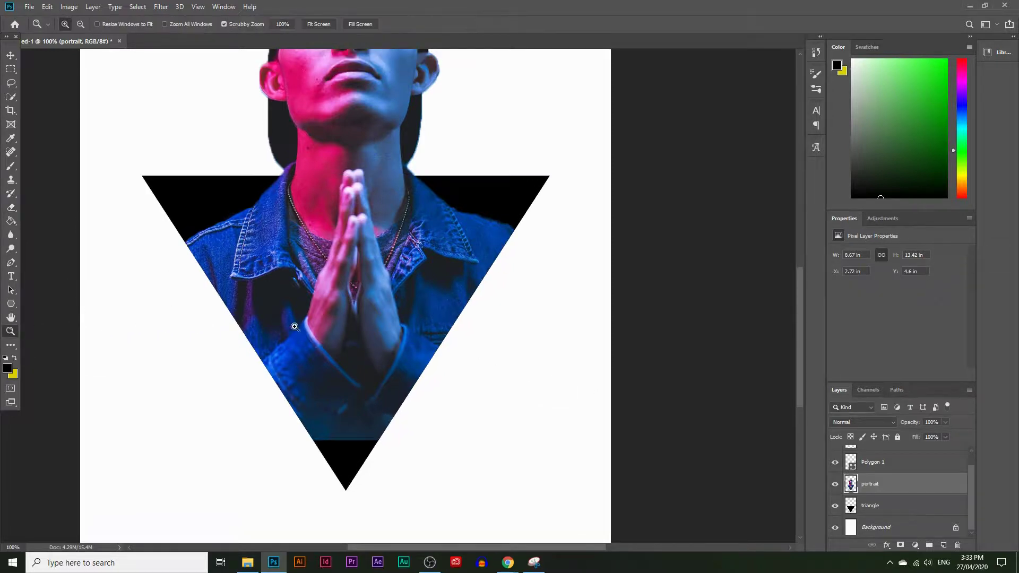
left_click(297, 321)
left_click(391, 307, "alt")
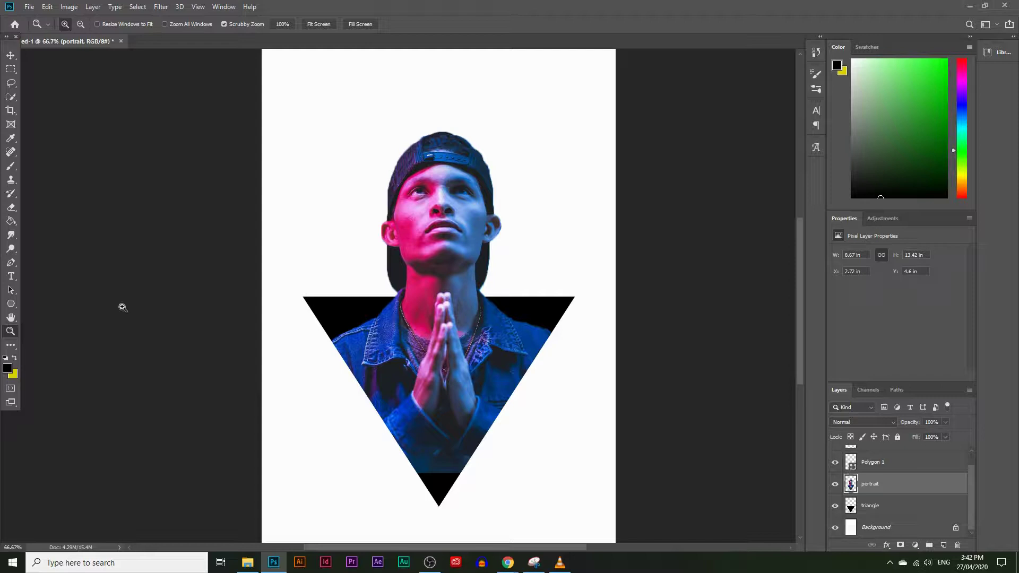
left_click(12, 236)
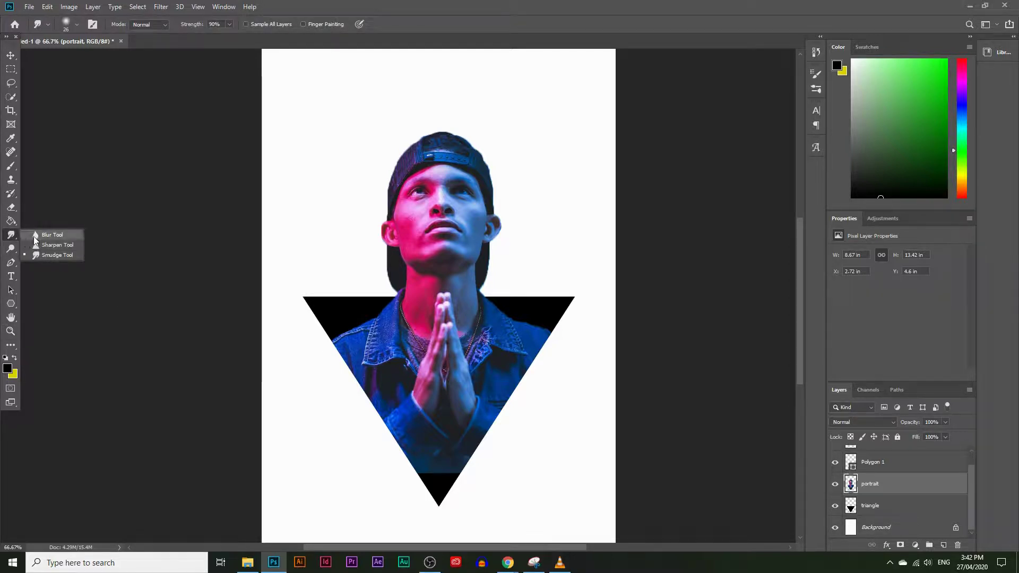
left_click(13, 234)
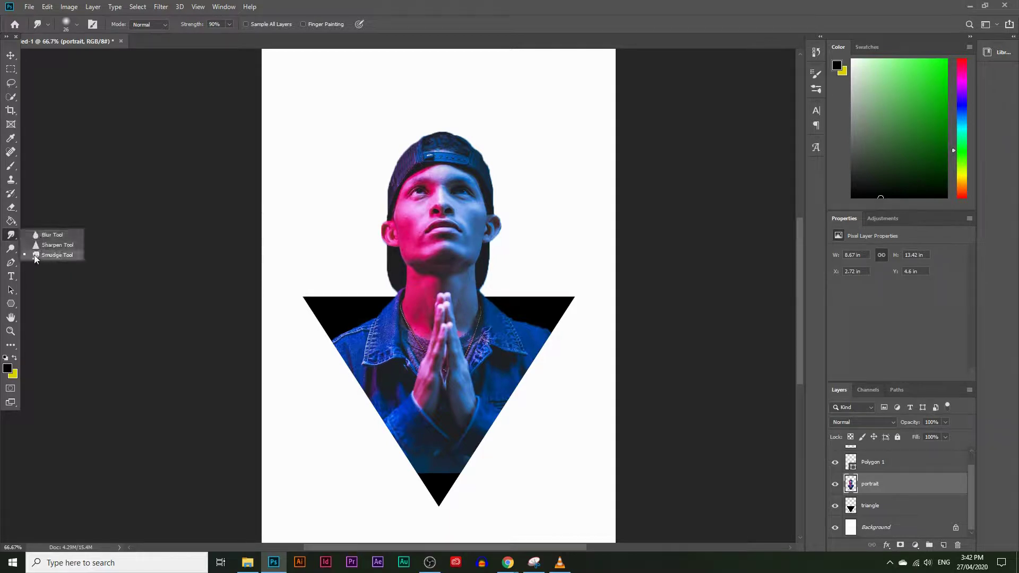
left_click(54, 256)
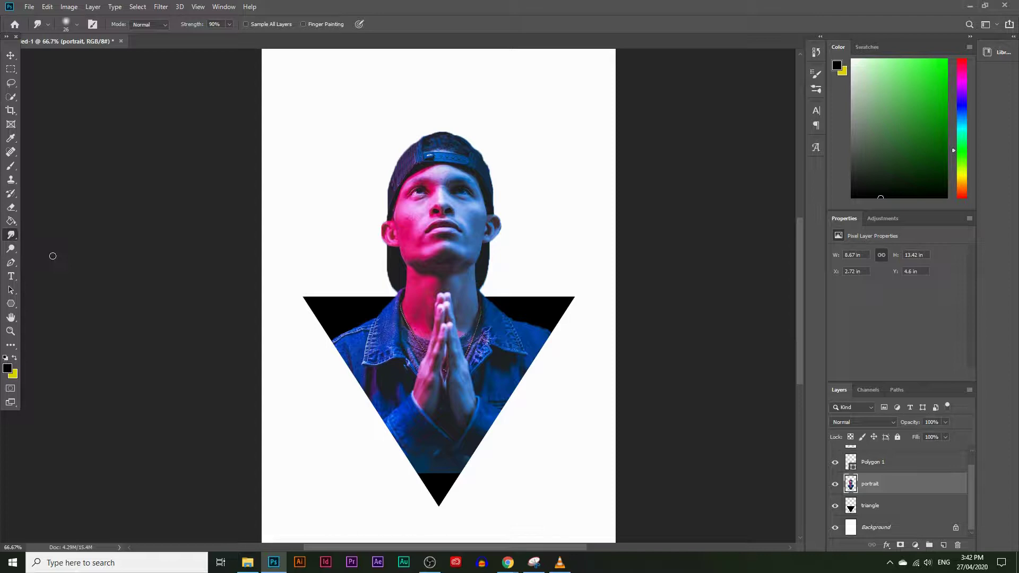
left_click(77, 24)
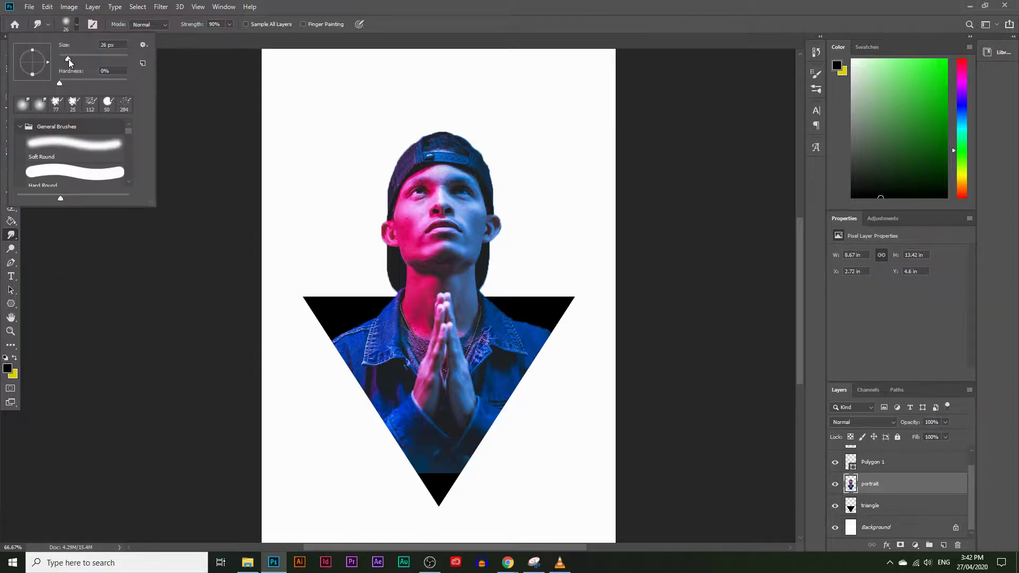
left_click_drag(69, 59, 74, 61)
left_click_drag(59, 82, 66, 82)
key("Return")
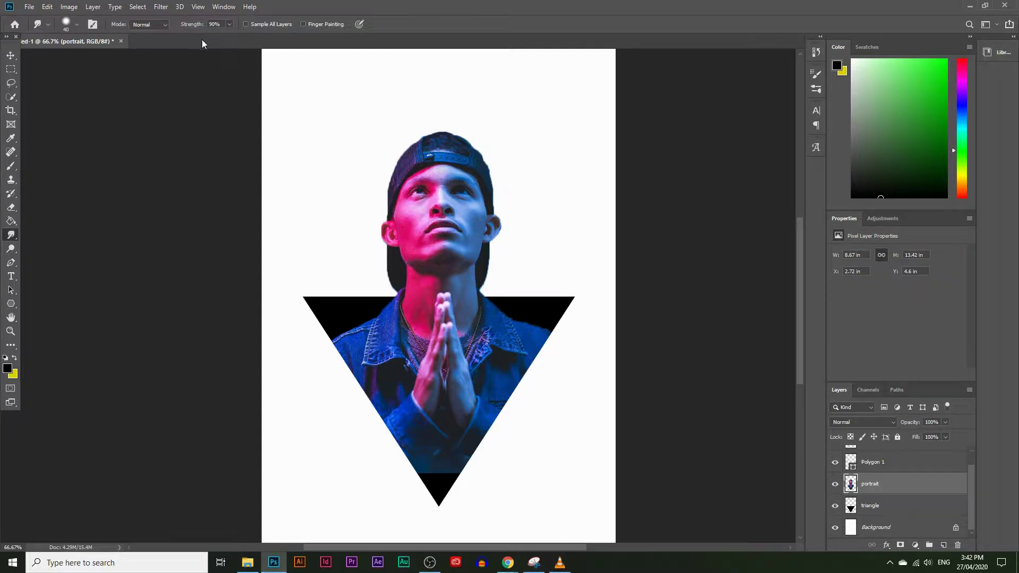
left_click(229, 25)
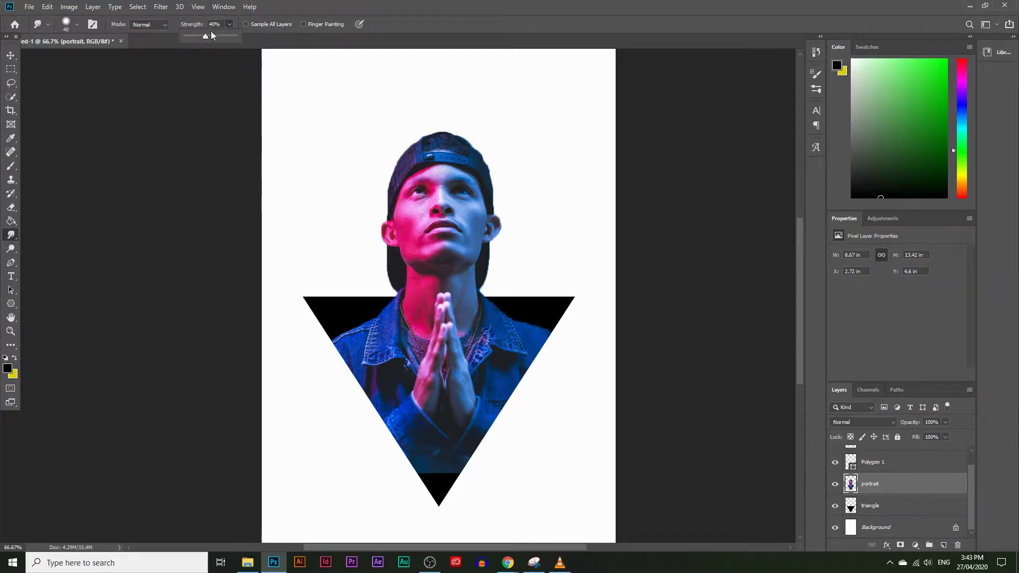
left_click(2, 351)
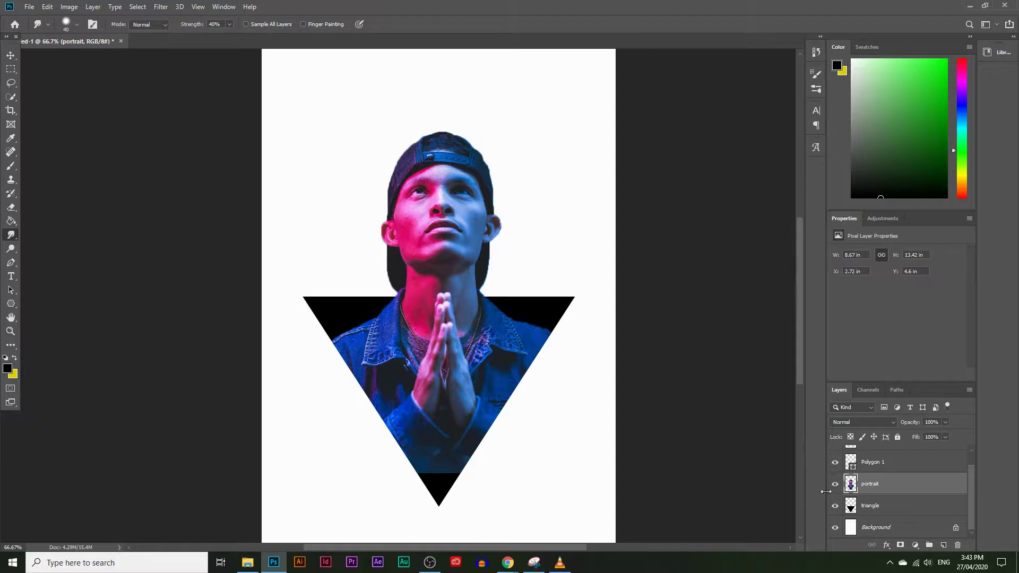
Smudge the jacket downward over the triangle's left edge below the shoulder at 40% strength, and undo the last stroke.
left_click(11, 331)
left_click(429, 343)
left_click(332, 342)
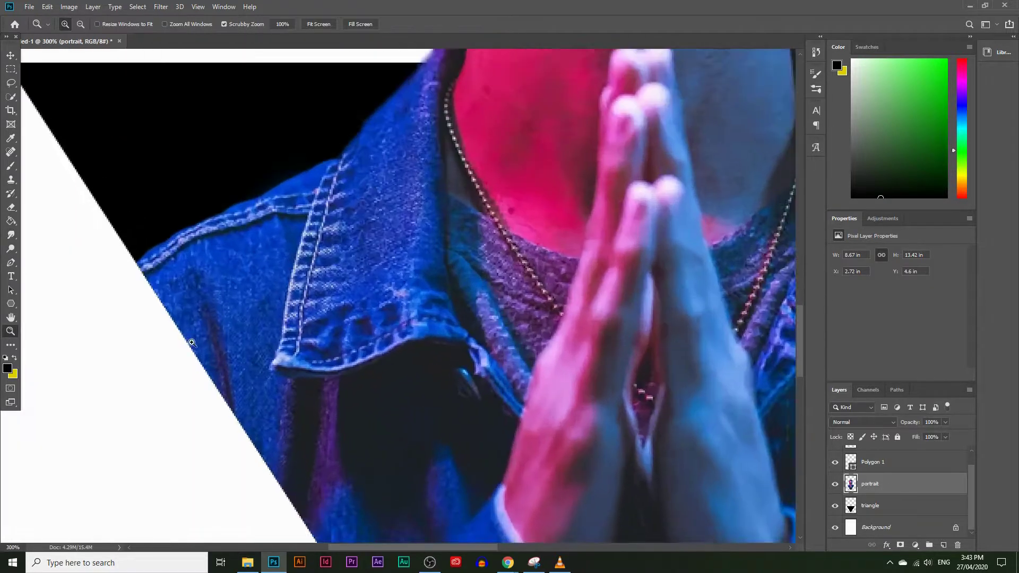
scroll(191, 342, "down", 5)
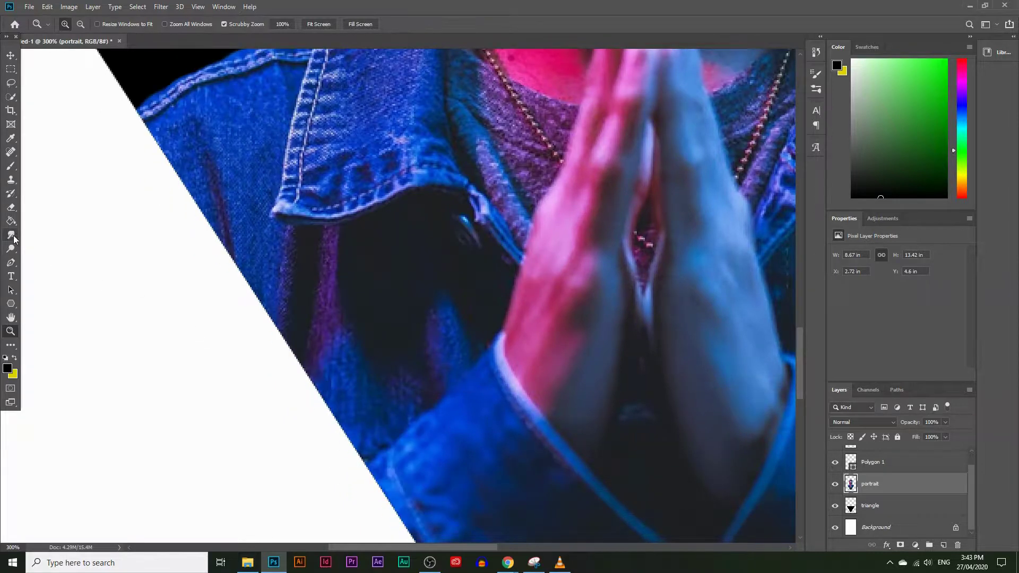
left_click(11, 235)
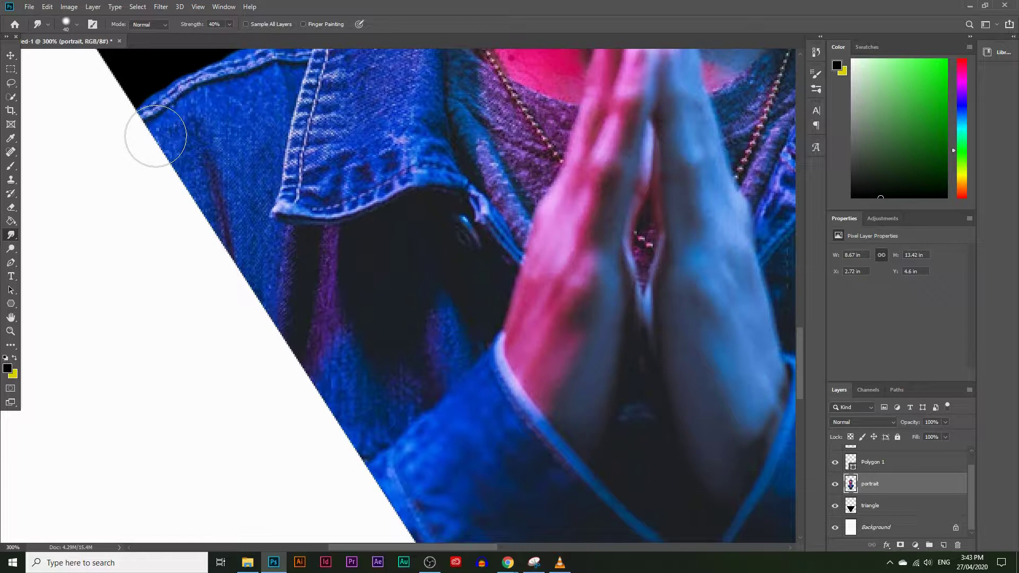
mouse_move(155, 136)
left_mouse_down()
mouse_move(164, 345)
mouse_move(151, 405)
left_mouse_up()
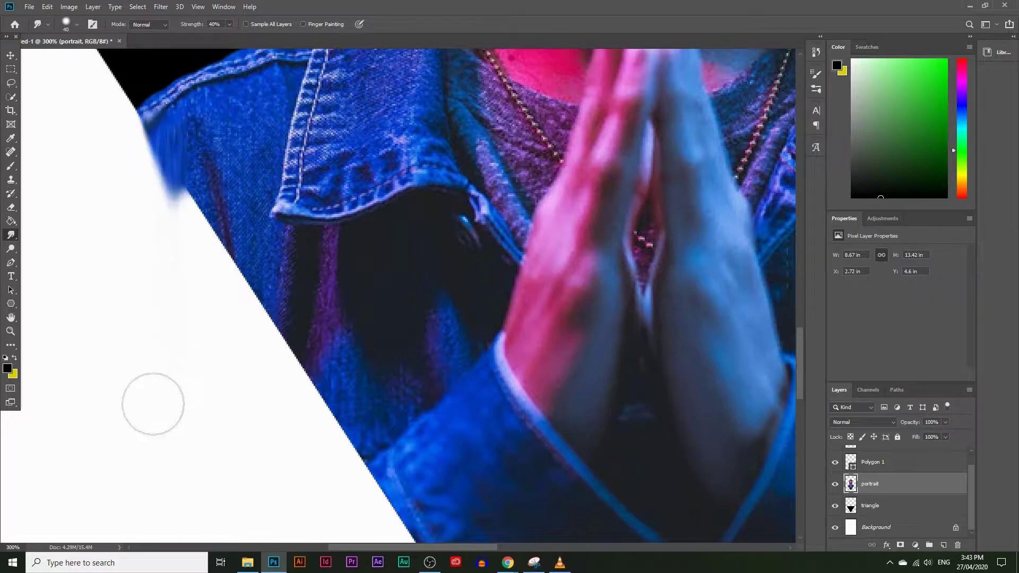
left_click_drag(153, 214, 182, 139)
mouse_move(163, 282)
left_mouse_down()
mouse_move(216, 196)
mouse_move(209, 353)
left_mouse_up()
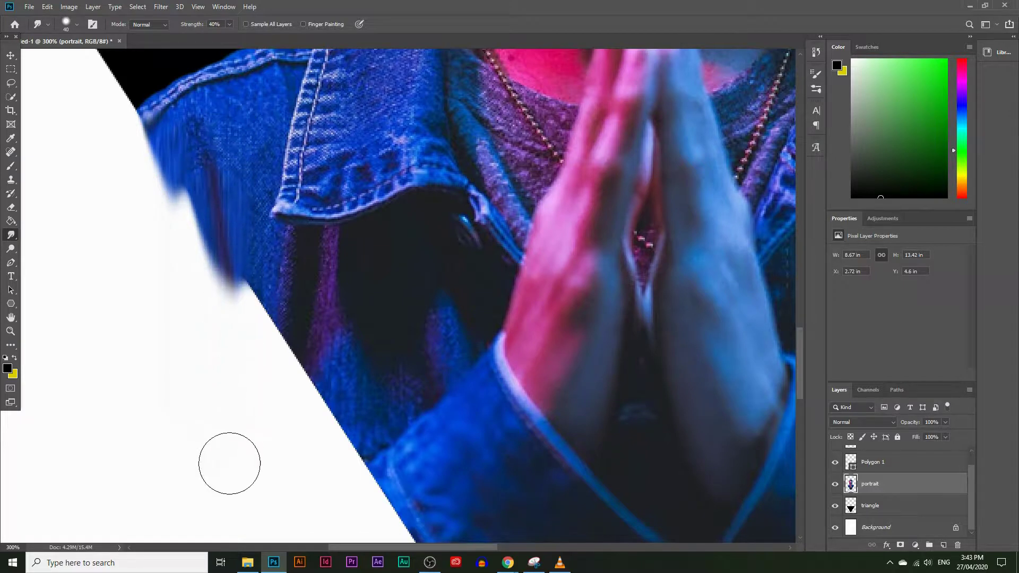
mouse_move(236, 192)
left_mouse_down()
mouse_move(220, 339)
mouse_move(262, 403)
mouse_move(243, 309)
mouse_move(309, 191)
mouse_move(163, 214)
mouse_move(306, 340)
left_mouse_up()
key("ctrl+z")
Examine the smudged jacket edge in the overall composition and up close.
left_click(11, 331)
left_click(212, 306, "alt")
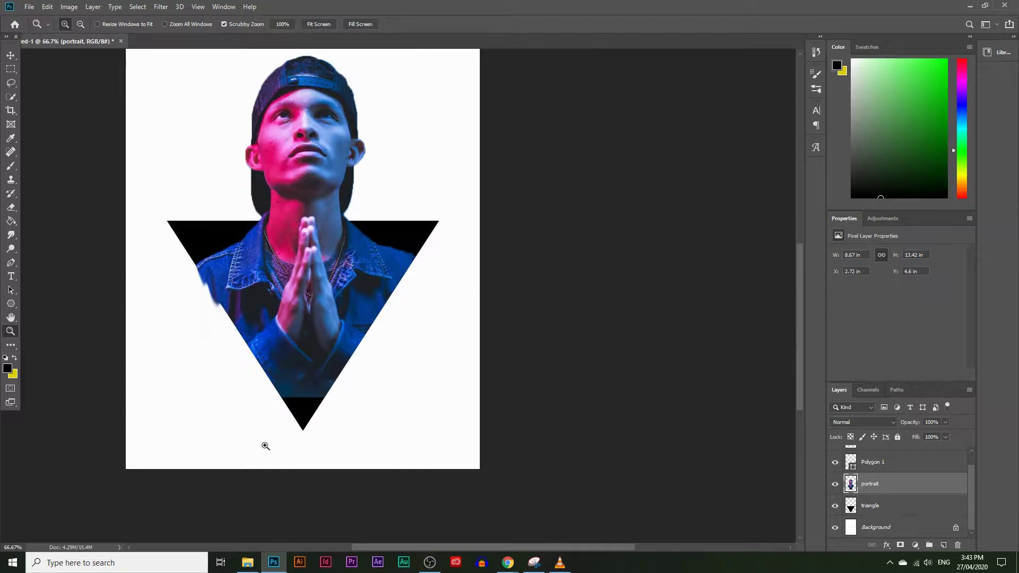
left_click(217, 284)
left_click(217, 284)
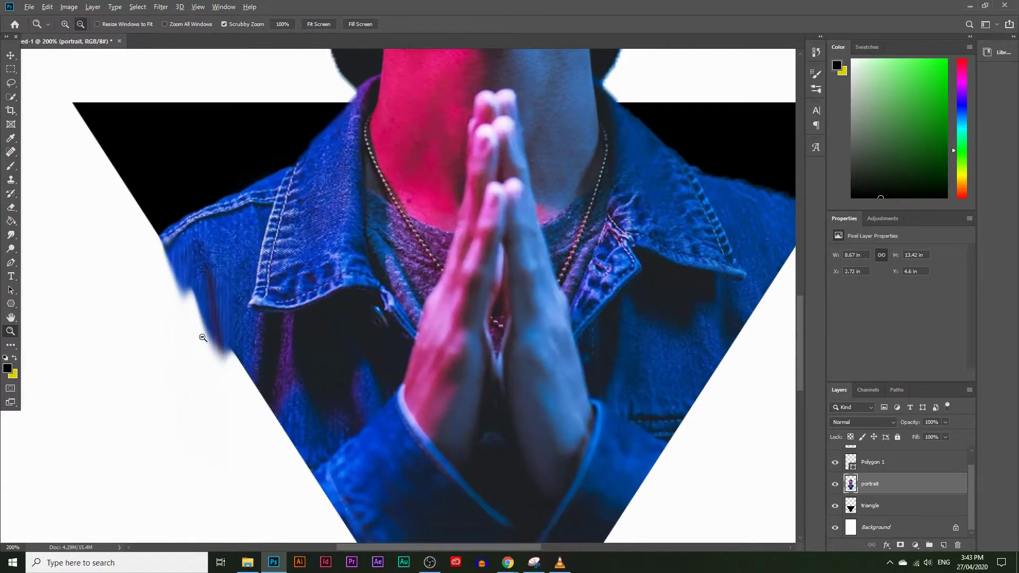
left_click(203, 337, "alt")
left_click(205, 334)
left_click(205, 334)
left_click(212, 295)
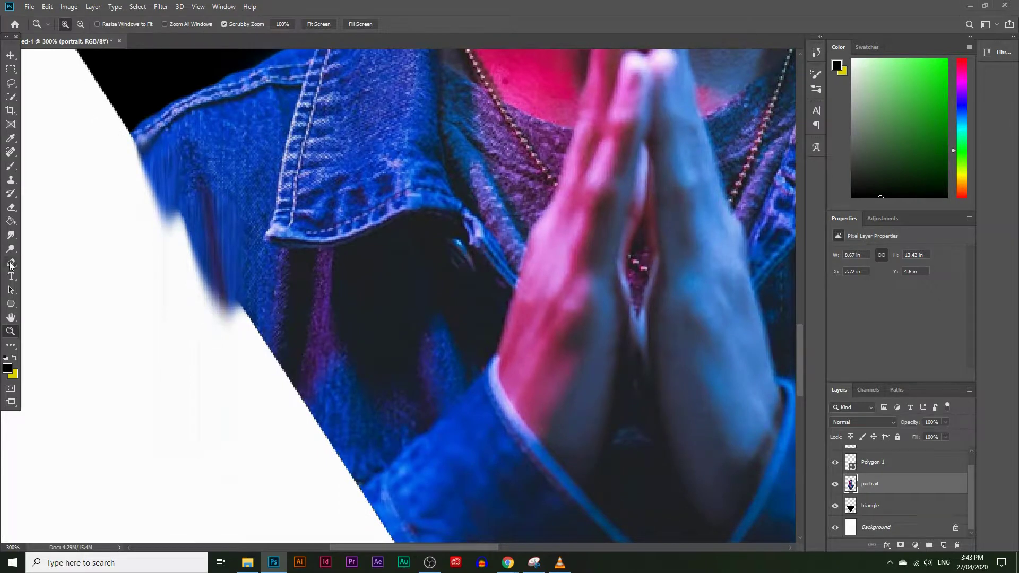
Try a long downward smudge from the jacket's left shoulder edge at 95% strength, and undo it.
left_click(11, 235)
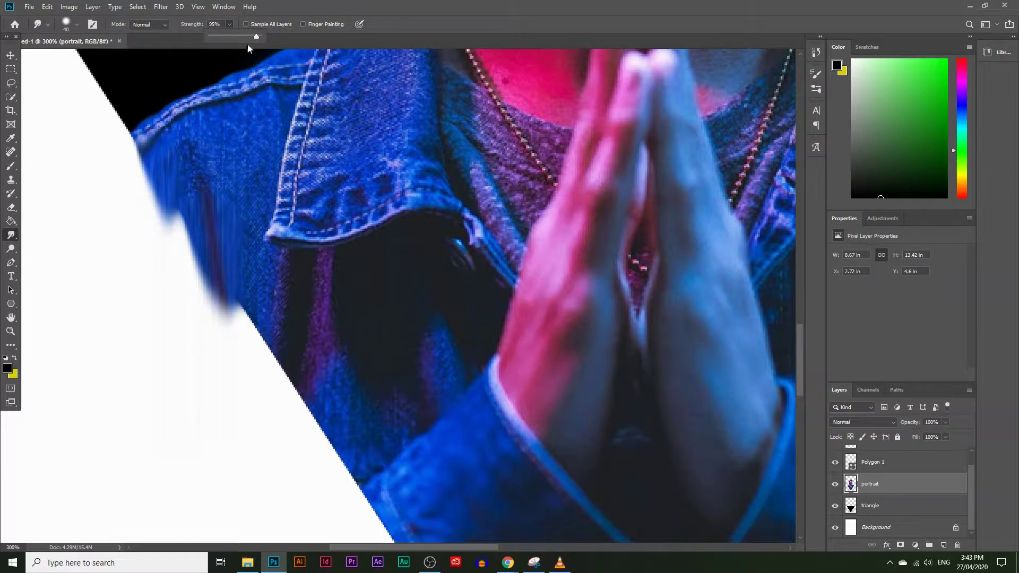
left_click(122, 251)
left_click_drag(174, 165, 179, 510)
scroll(182, 416, "down", 2)
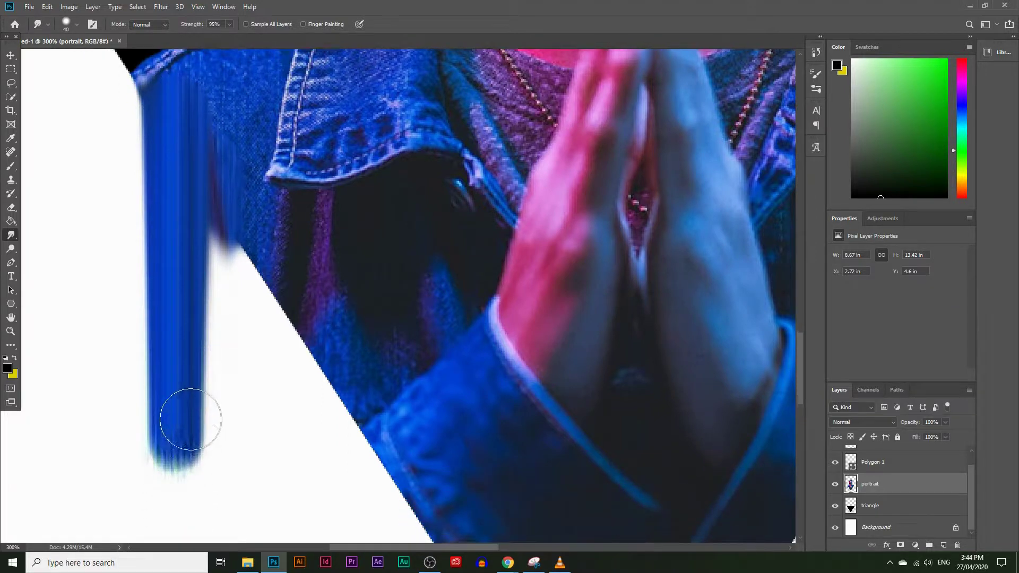
scroll(189, 415, "up", 1)
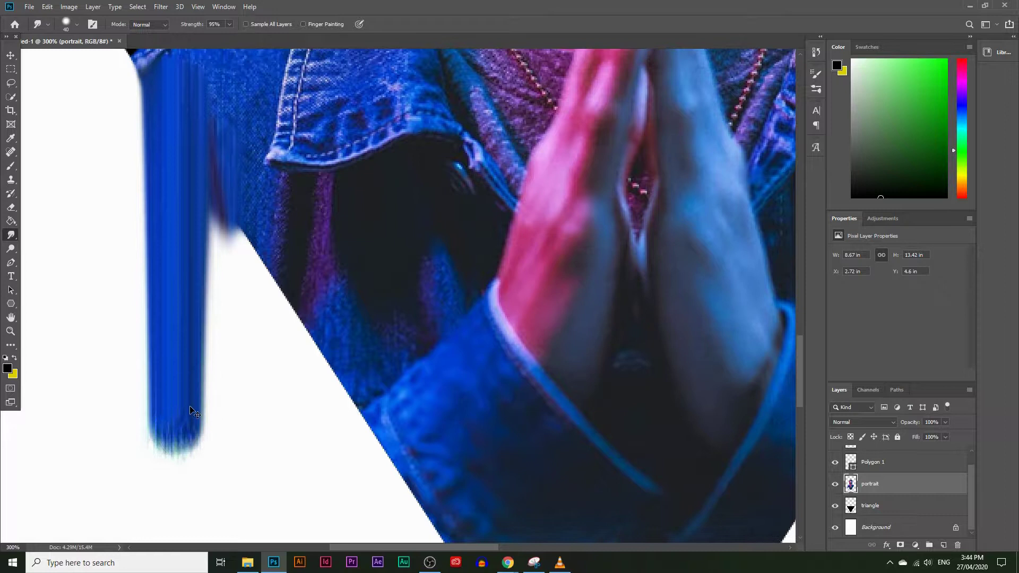
key("ctrl+z")
scroll(205, 269, "up", 1)
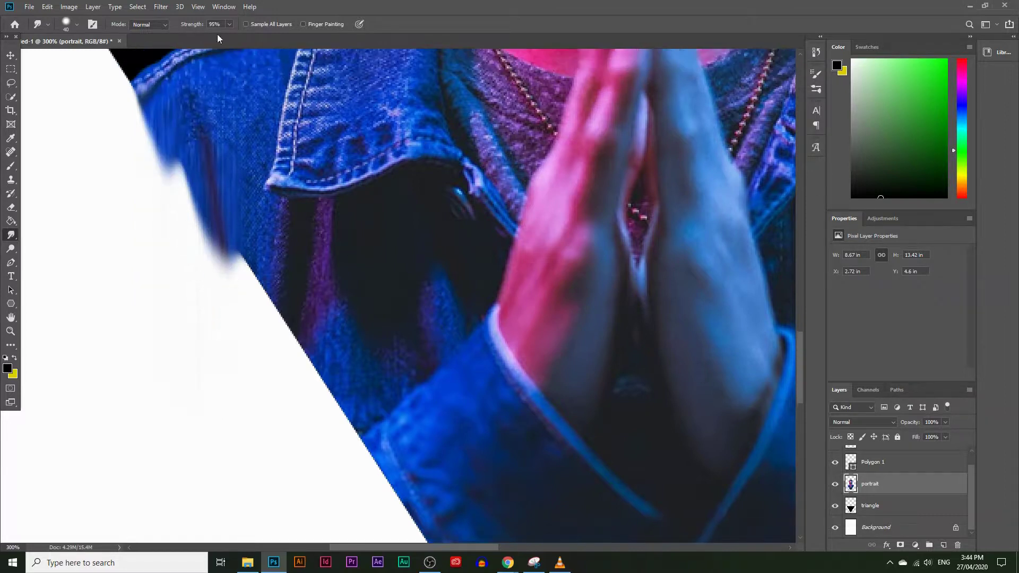
Set the Smudge tool to 75% strength with a soft 40 px brush and smudge the jacket's left shoulder edge downward into two drips.
left_click(230, 24)
left_click(77, 25)
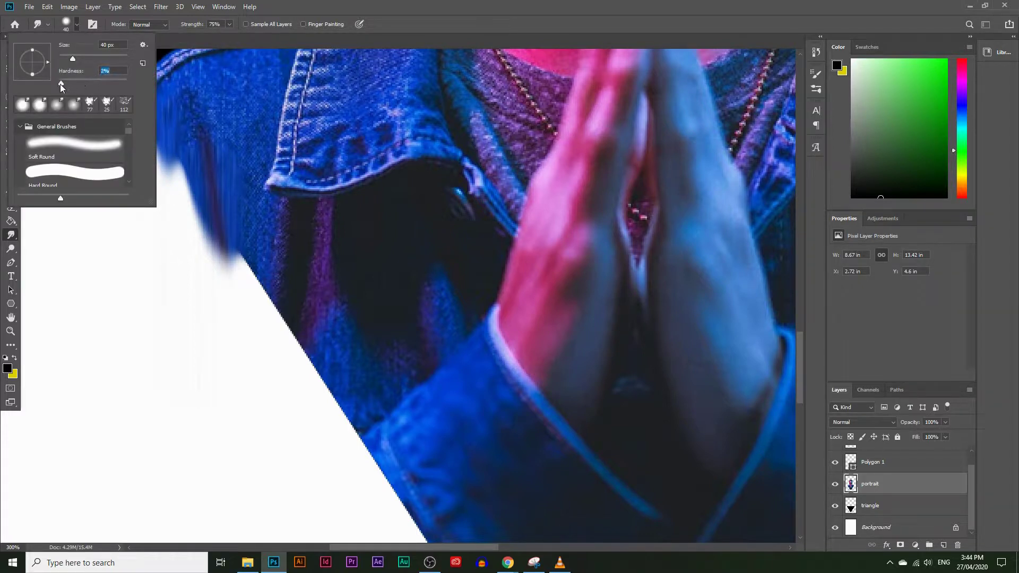
key("Return")
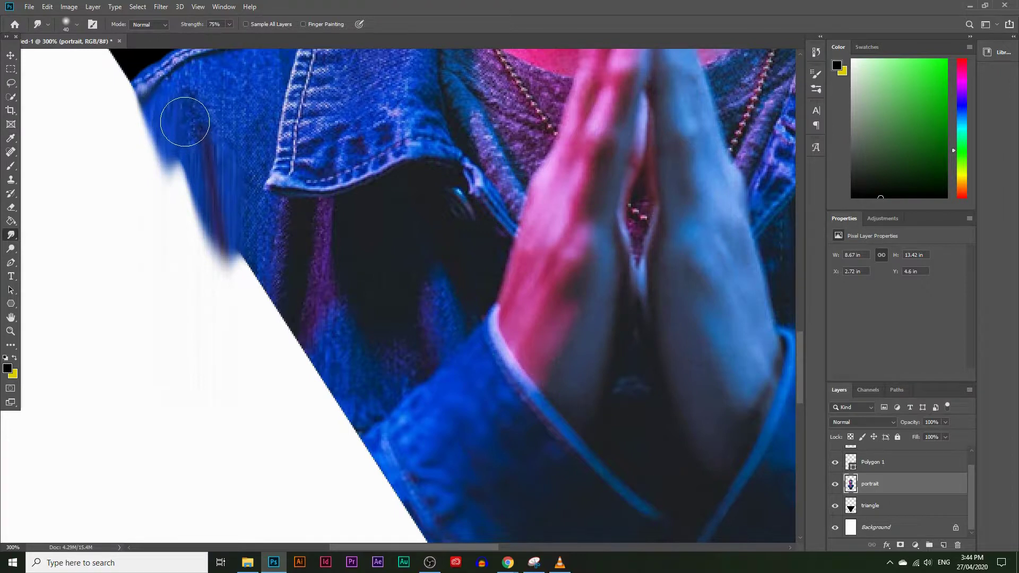
left_click_drag(184, 122, 167, 482)
scroll(187, 213, "down", 2)
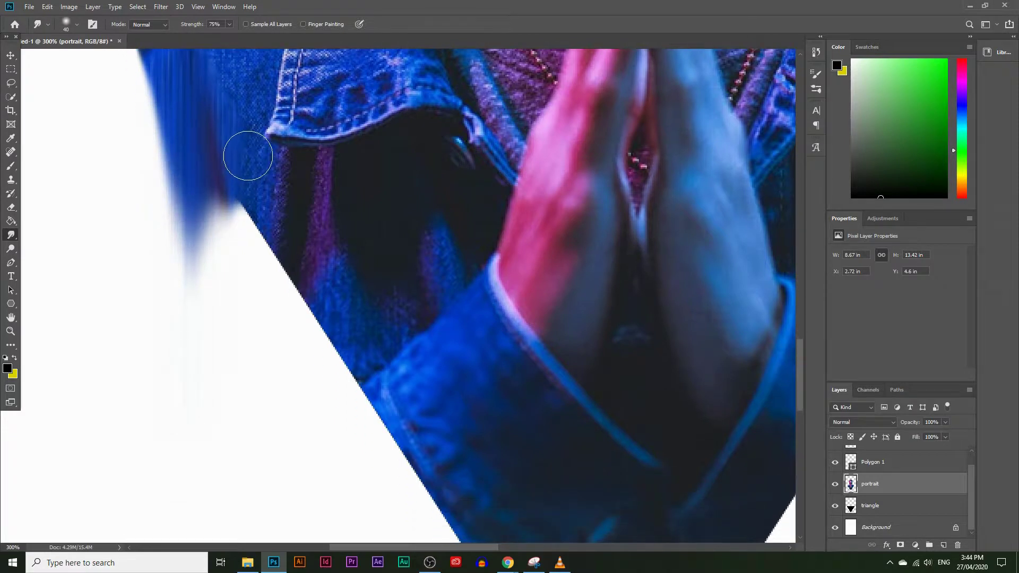
mouse_move(248, 156)
left_mouse_down()
mouse_move(240, 384)
mouse_move(250, 473)
left_mouse_up()
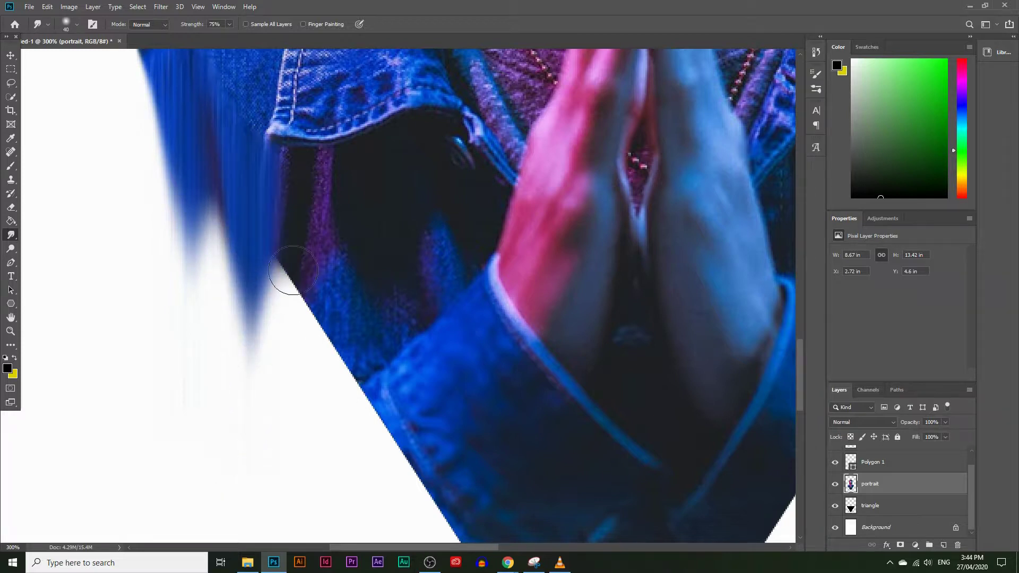
Smudge the jacket downward along the rest of the triangle's left edge, from below the pocket to the lower sleeve, at 75% strength.
scroll(293, 271, "down", 4)
left_click_drag(304, 139, 291, 451)
mouse_move(279, 159)
left_mouse_down()
mouse_move(274, 143)
mouse_move(271, 400)
mouse_move(279, 428)
left_mouse_up()
left_click_drag(355, 218, 345, 492)
scroll(379, 348, "down", 5)
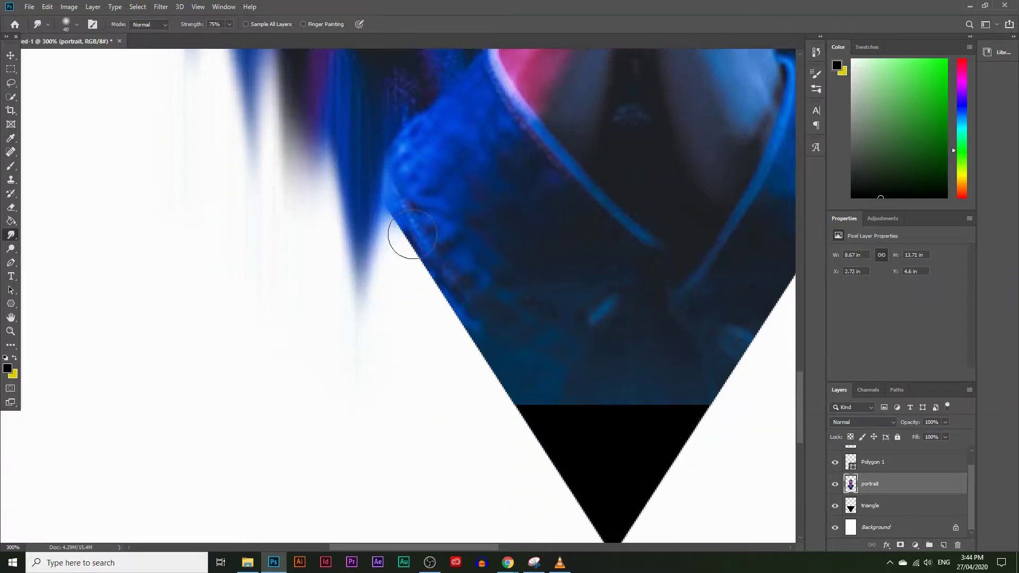
left_click_drag(407, 169, 391, 473)
scroll(467, 366, "down", 2)
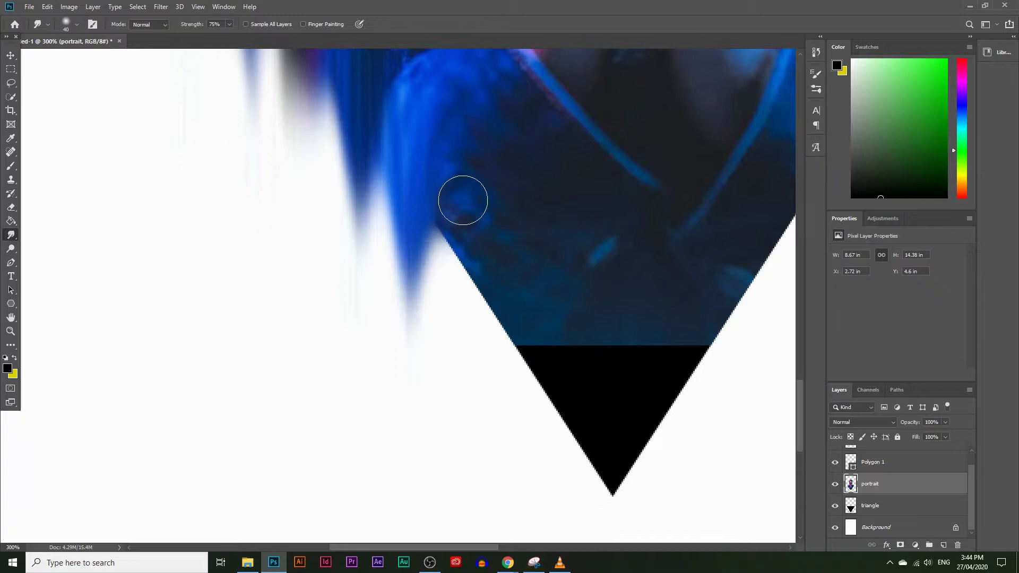
mouse_move(464, 198)
left_mouse_down()
mouse_move(461, 386)
mouse_move(465, 490)
left_mouse_up()
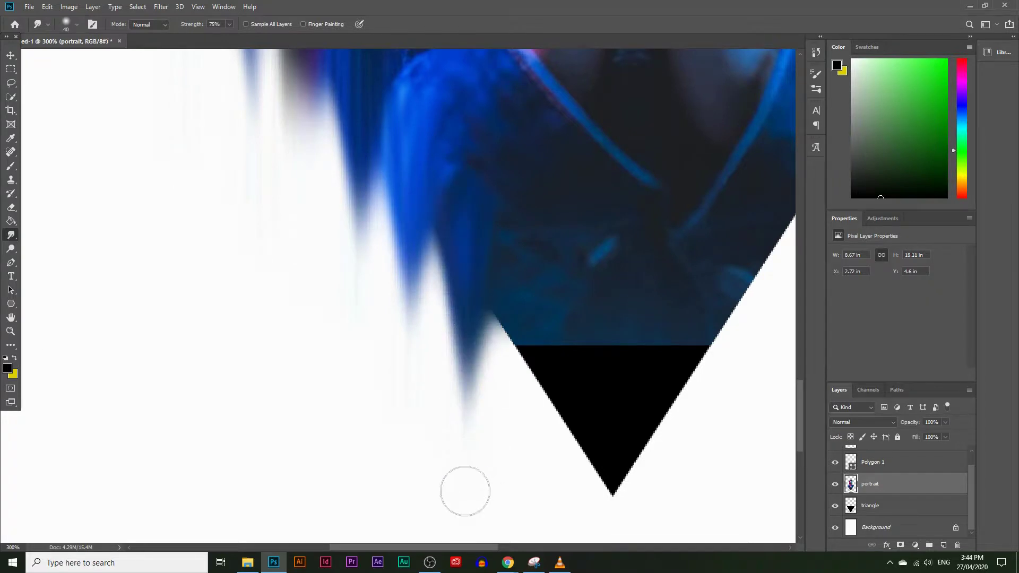
Examine the dripping left jacket edge in the overall composition and up close.
key("z")
key("super")
key("super")
left_click(344, 268, "alt")
left_click(371, 264, "alt")
left_click(393, 257, "alt")
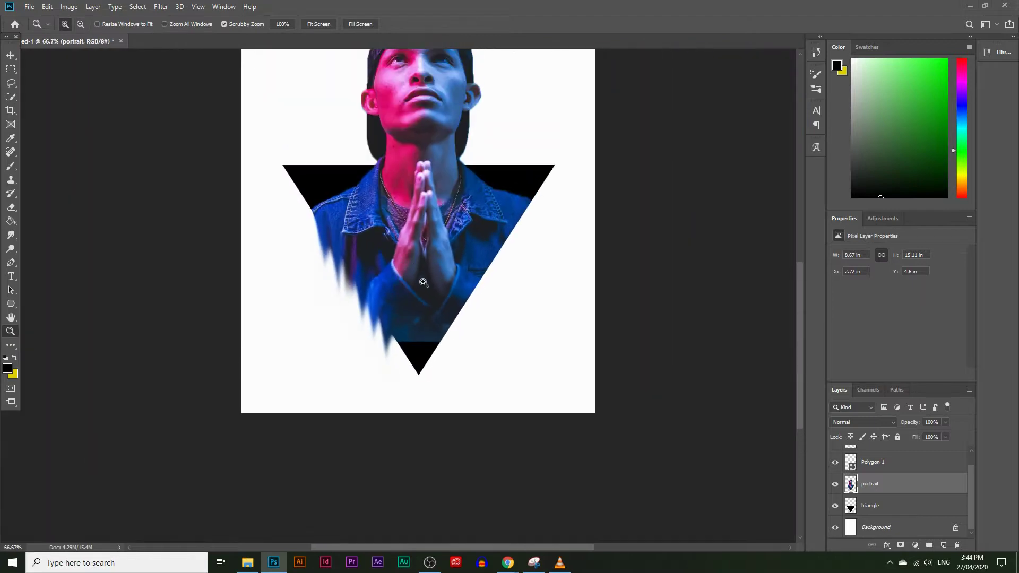
left_click(402, 286, "alt")
left_click(411, 316)
left_click(411, 316)
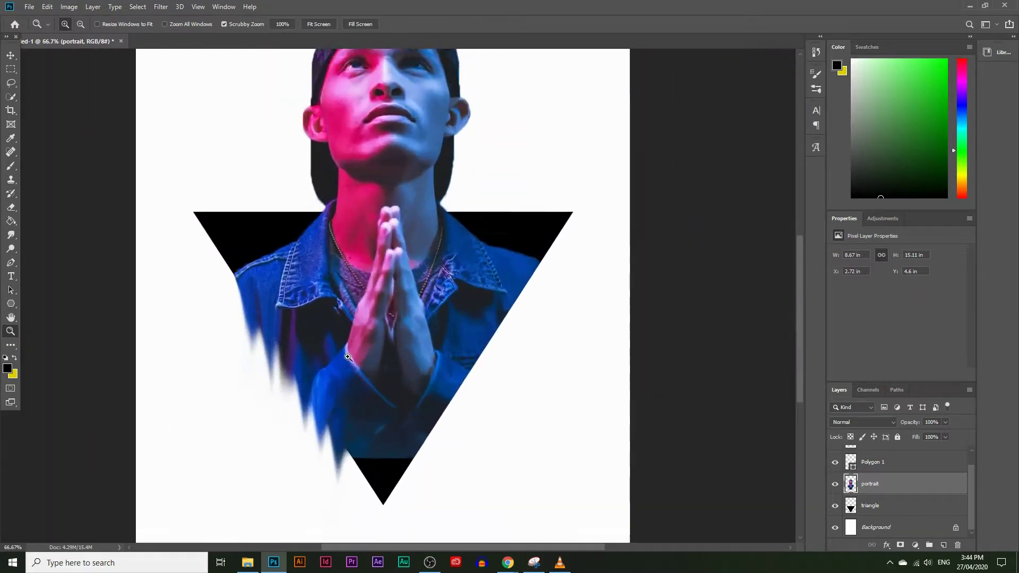
left_click(310, 317)
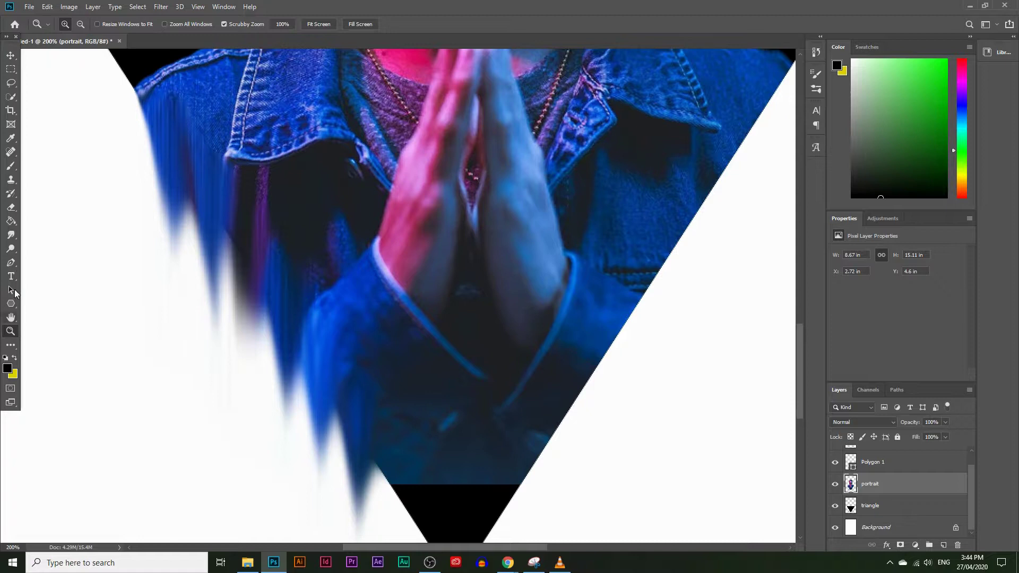
Set the Smudge tool to 21 px and 96% strength and pull two long narrow drips down from the jacket's left side.
left_click(11, 235)
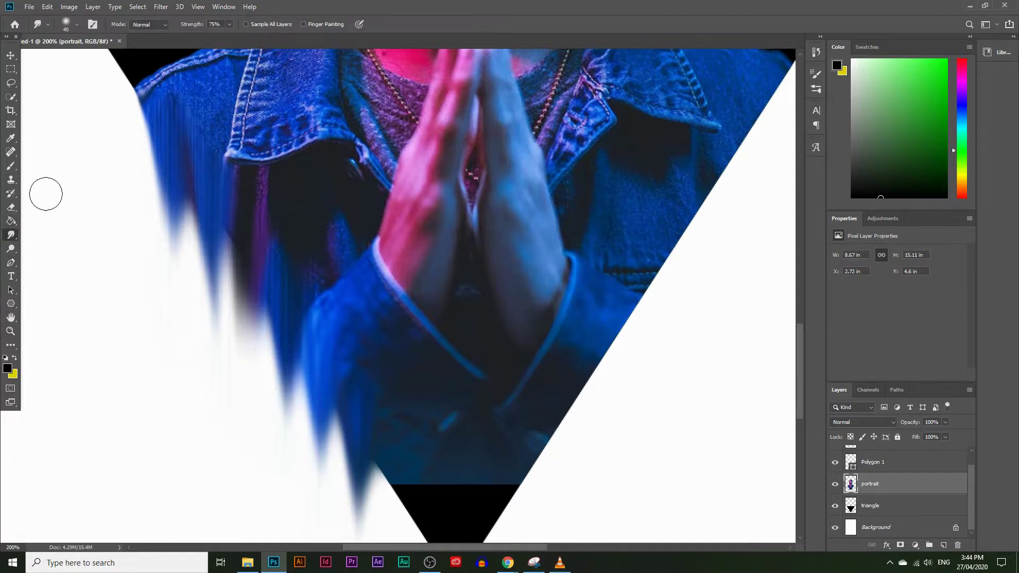
left_click(77, 25)
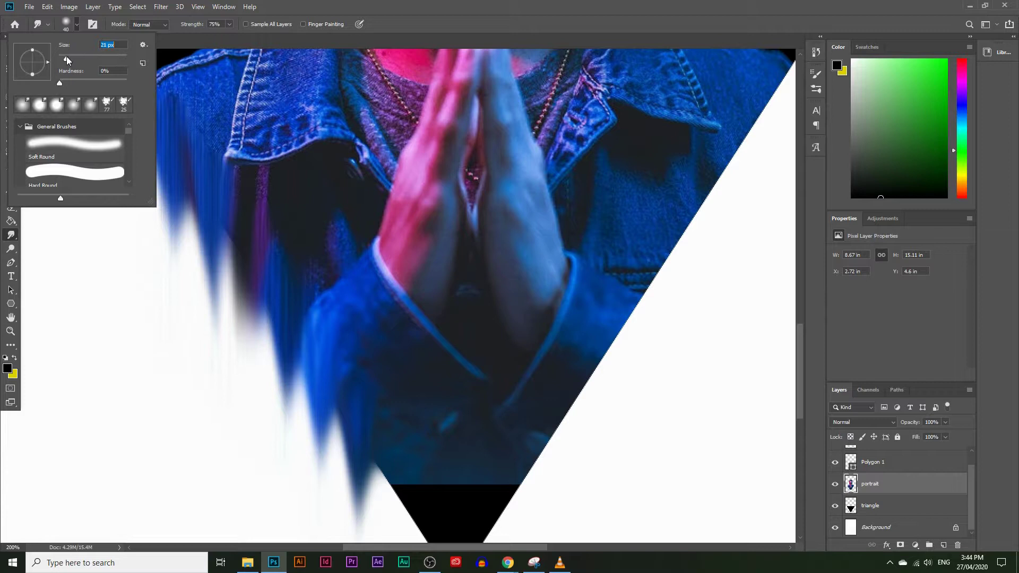
left_click(230, 24)
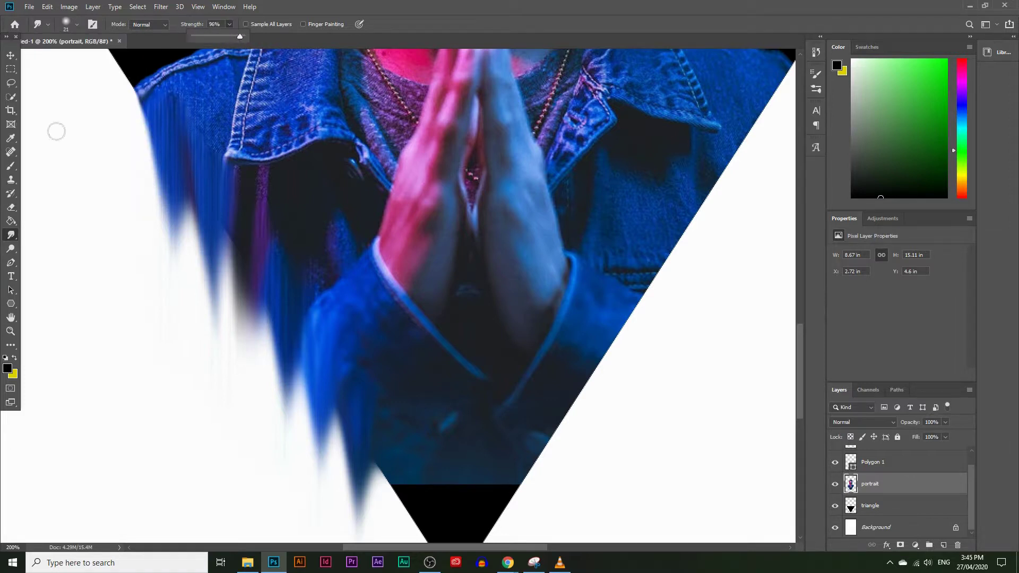
left_click(21, 217)
left_click_drag(195, 167, 195, 494)
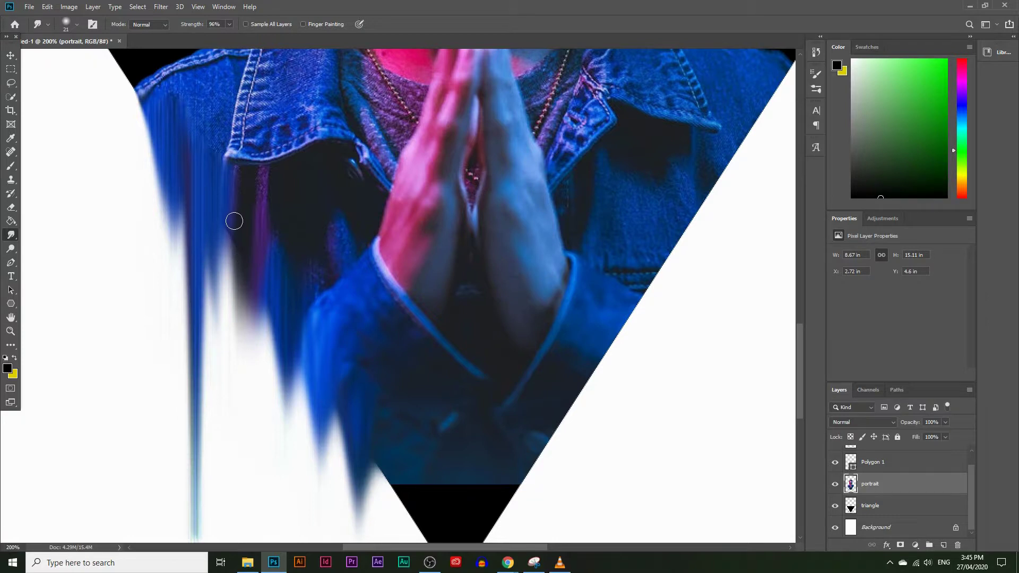
left_click_drag(234, 220, 220, 514)
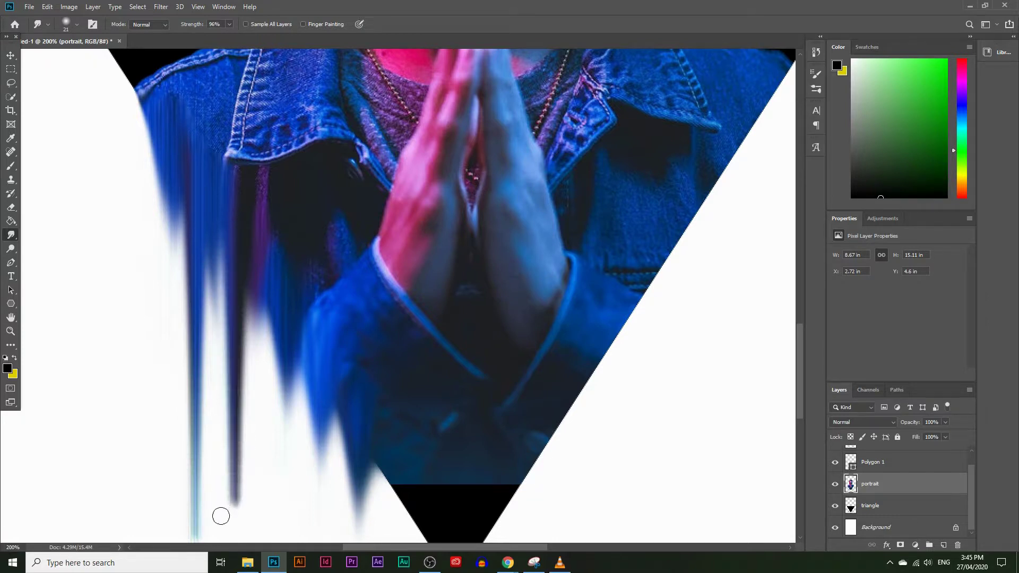
Undo a short smudge on the purple part, and pull a long purple drip and a long dark blue drip down beside the sleeve.
scroll(246, 330, "down", 2)
scroll(245, 331, "down", 2)
left_click_drag(268, 234, 271, 332)
key("ctrl+z")
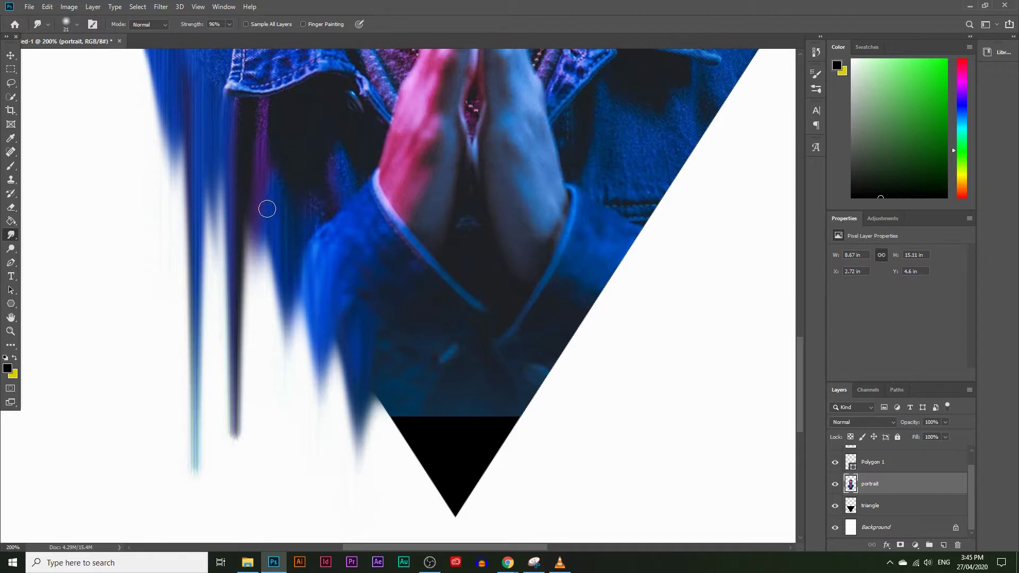
mouse_move(275, 244)
left_mouse_down()
mouse_move(255, 420)
mouse_move(268, 537)
left_mouse_up()
scroll(281, 360, "down", 2)
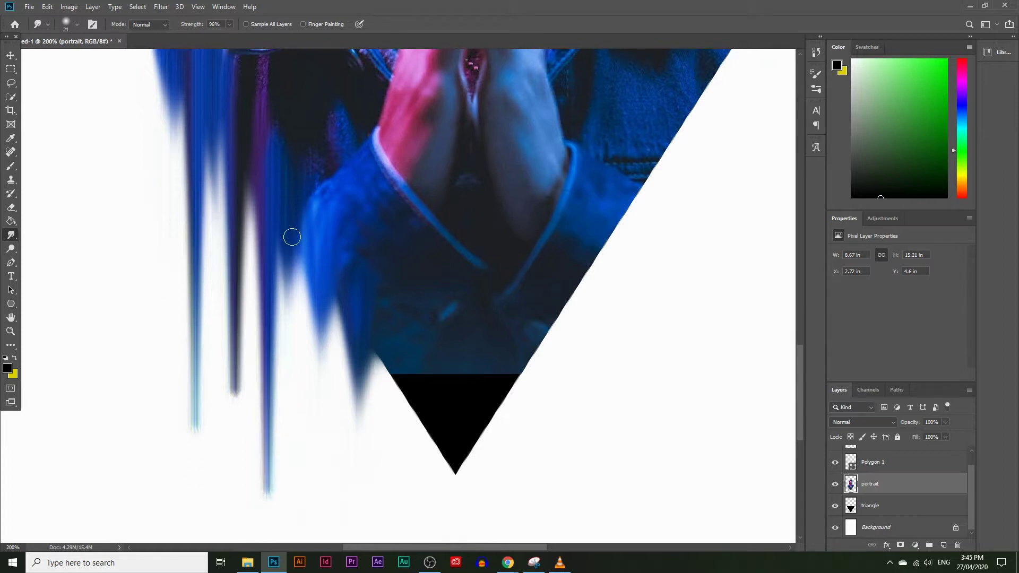
mouse_move(294, 222)
left_mouse_down()
mouse_move(285, 354)
mouse_move(291, 438)
left_mouse_up()
Check the drips in the whole composition and pull another narrow drip down from the jacket's outer left shoulder edge.
left_click(10, 331)
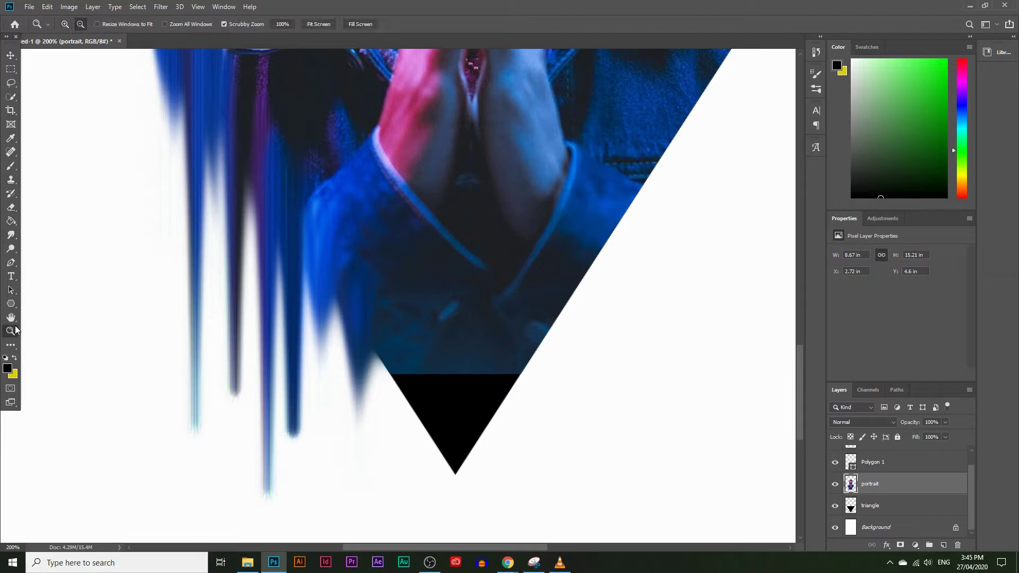
left_click(283, 300, "alt")
left_click(282, 301, "alt")
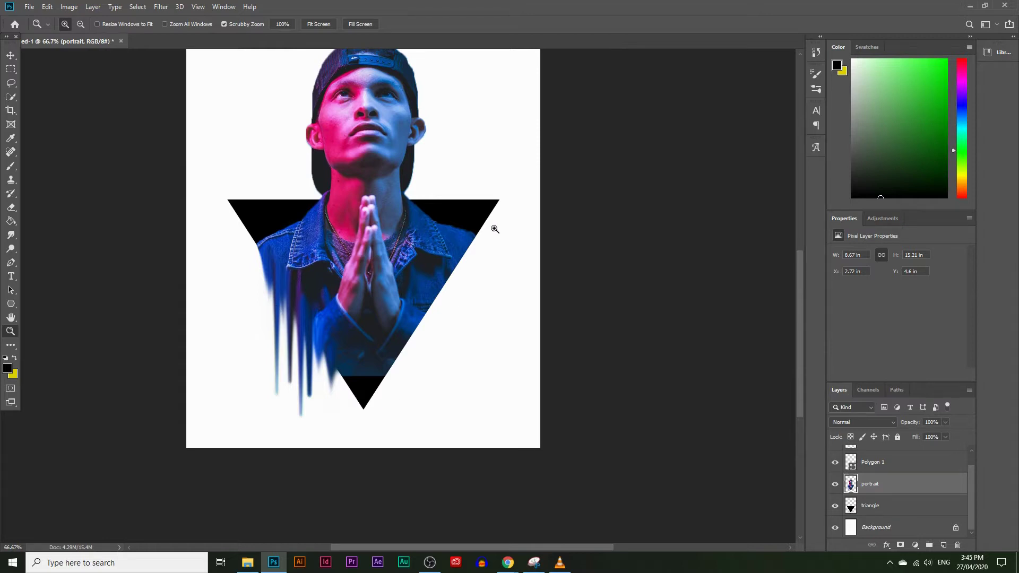
left_click(317, 289)
left_click(317, 289)
left_click(317, 289)
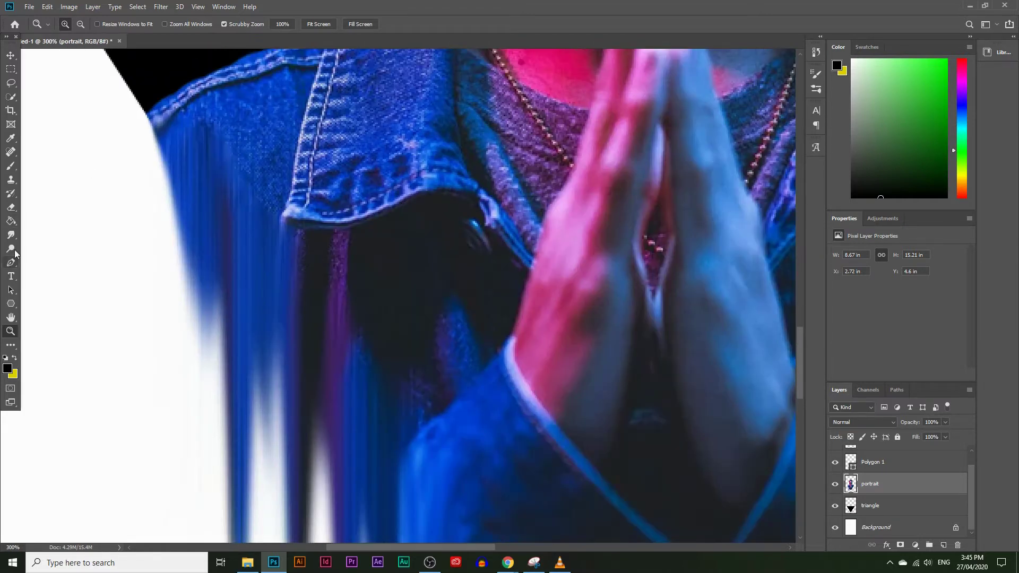
left_click(11, 235)
left_click_drag(175, 141, 163, 409)
Set the Smudge strength to 85% and add more drips along the jacket's left edge and lower left sleeve.
key("ctrl+minus")
key("8")
key("5")
scroll(96, 170, "up", 1)
left_click_drag(133, 183, 136, 332)
left_click_drag(169, 207, 160, 437)
left_click_drag(312, 357, 313, 501)
left_click_drag(332, 373, 333, 478)
Smudge the jacket's lower part downward into drips over both sides of the triangle's tip at 85% strength.
scroll(343, 288, "down", 1)
left_click_drag(411, 329, 401, 451)
left_click_drag(369, 331, 364, 483)
left_click_drag(438, 324, 438, 441)
scroll(420, 423, "down", 1)
left_click_drag(387, 316, 387, 451)
left_click_drag(353, 318, 355, 430)
left_click_drag(339, 295, 341, 455)
scroll(366, 318, "up", 2)
mouse_move(510, 254)
left_mouse_down()
mouse_move(515, 395)
mouse_move(473, 419)
left_mouse_up()
scroll(473, 419, "up", 1)
Enlarge the Smudge brush to 40 px at 95% strength and smudge the jacket's right side downward over the triangle's right edge.
key("bracketright")
key("bracketright")
key("9")
key("5")
left_click_drag(571, 222, 564, 505)
left_click_drag(578, 176, 577, 398)
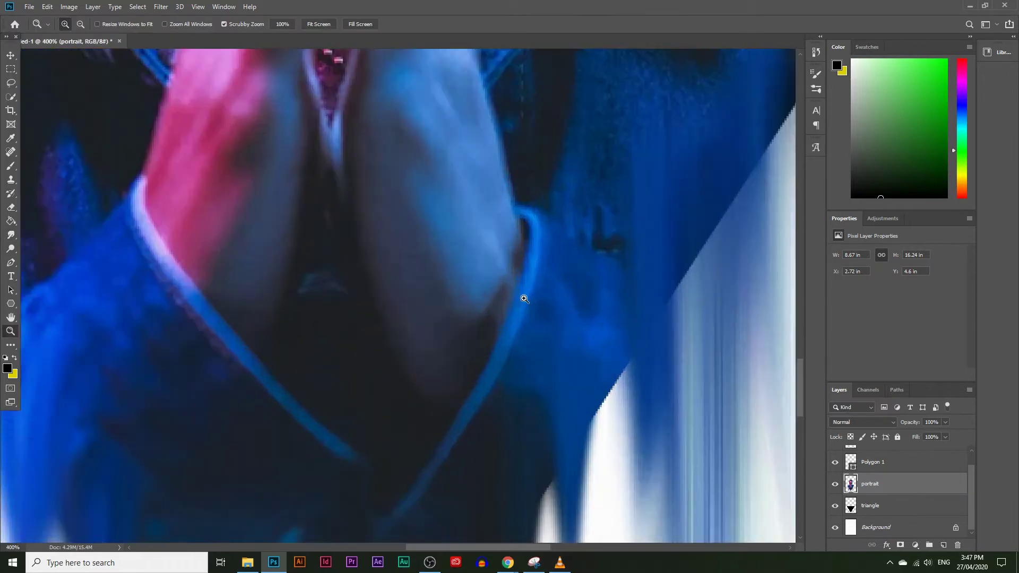
left_click_drag(610, 164, 588, 371)
left_click_drag(644, 112, 653, 337)
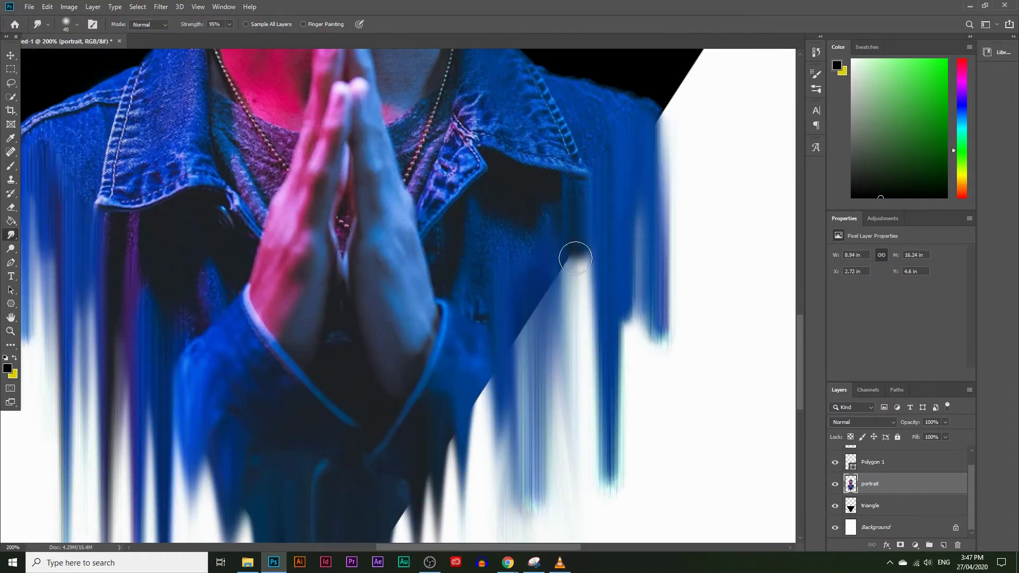
Undo a wide smudge on the right side, reduce the brush to 15 px and pull a long thin drip down there.
scroll(580, 233, "down", 2)
left_click_drag(580, 231, 568, 389)
key("ctrl+z")
key("bracketleft")
key("bracketleft")
key("bracketleft")
key("bracketleft")
key("bracketleft")
left_click_drag(571, 199, 582, 483)
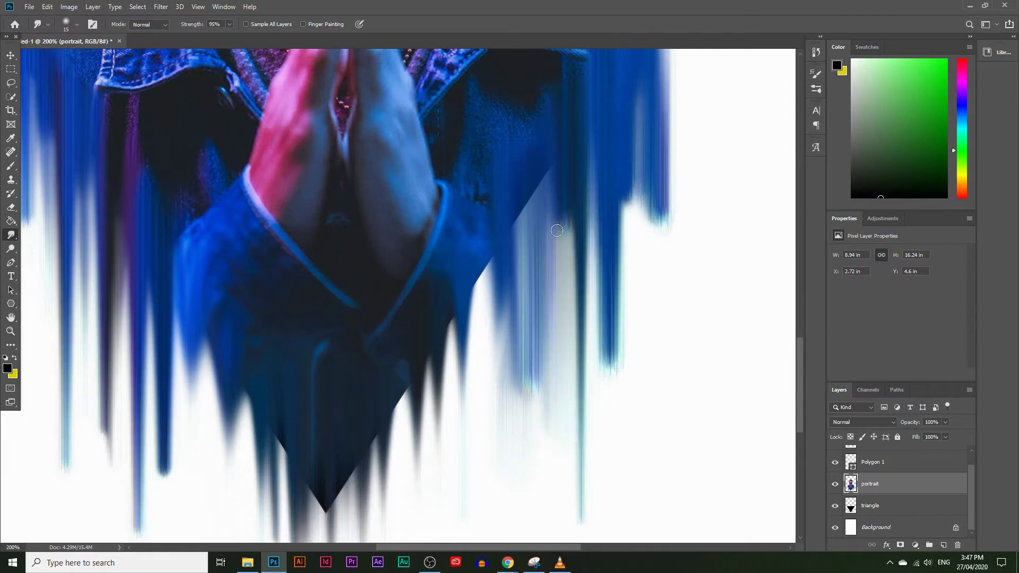
Pull two more thin drips down from the jacket's lower right part with the 15 px brush.
scroll(581, 483, "down", 2)
left_click_drag(454, 225, 455, 493)
left_click_drag(406, 268, 414, 489)
scroll(346, 298, "down", 5)
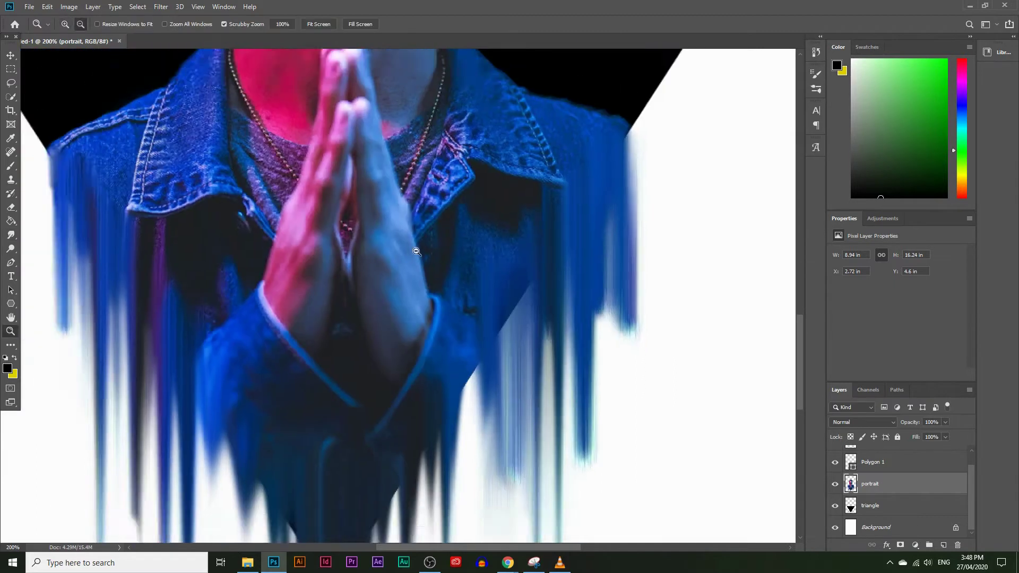
Enlarge the Smudge brush to 30 px and smudge the dark lower jacket downward over both edges of the triangle's tip.
scroll(313, 419, "up", 6)
key("bracketright")
key("bracketright")
key("bracketright")
mouse_move(350, 360)
left_mouse_down()
mouse_move(364, 454)
mouse_move(393, 496)
left_mouse_up()
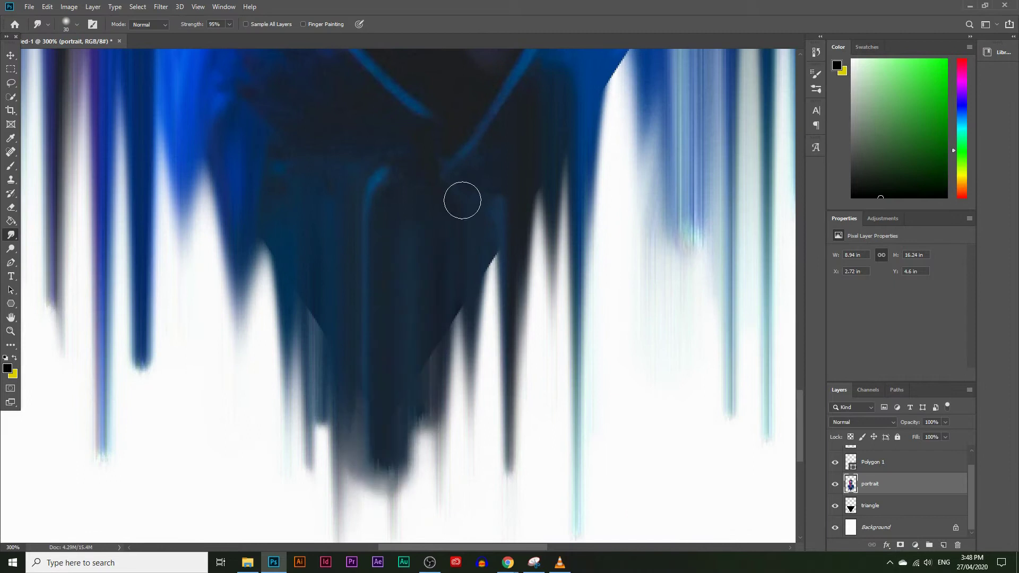
left_click_drag(453, 286, 451, 446)
left_click_drag(491, 201, 490, 345)
left_click_drag(305, 302, 297, 441)
Pull the remaining dark fringe at the bottom of the jacket further down into drips and check the whole composition.
scroll(272, 419, "down", 1)
left_click_drag(412, 371, 419, 457)
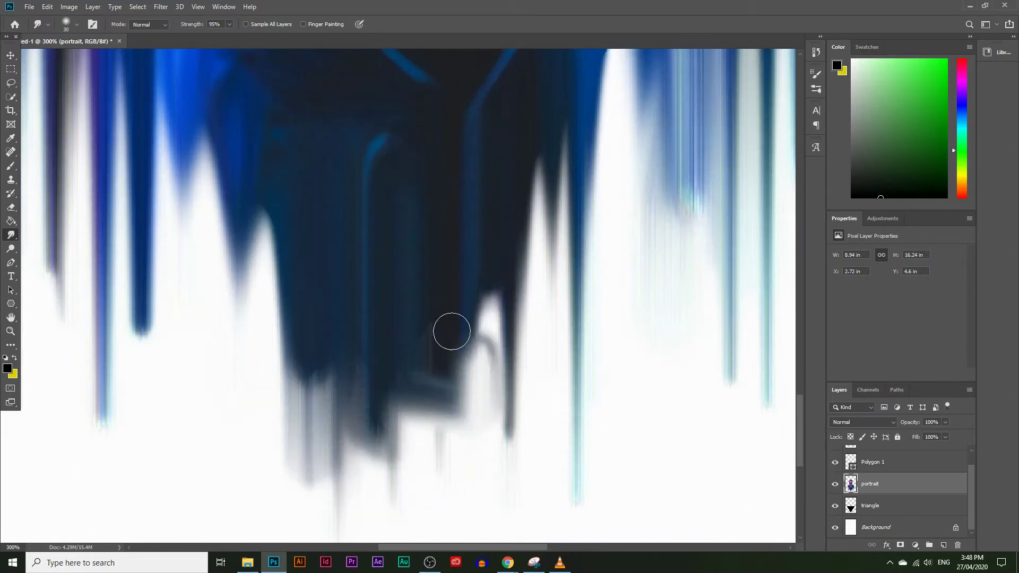
left_click_drag(451, 332, 462, 509)
left_click_drag(486, 282, 488, 472)
key("z")
scroll(345, 300, "down", 3)
scroll(345, 300, "down", 1)
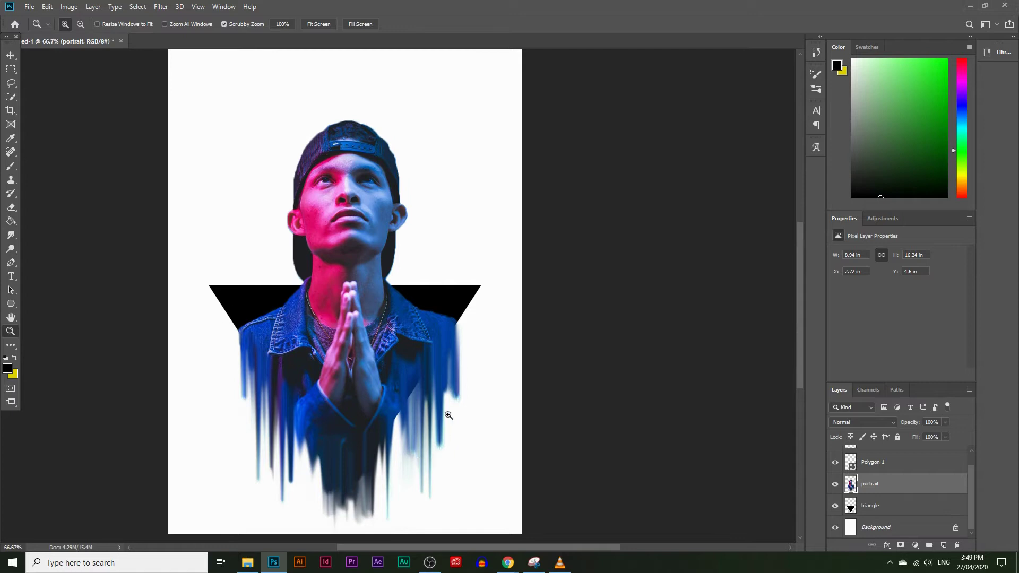
scroll(500, 267, "down", 1)
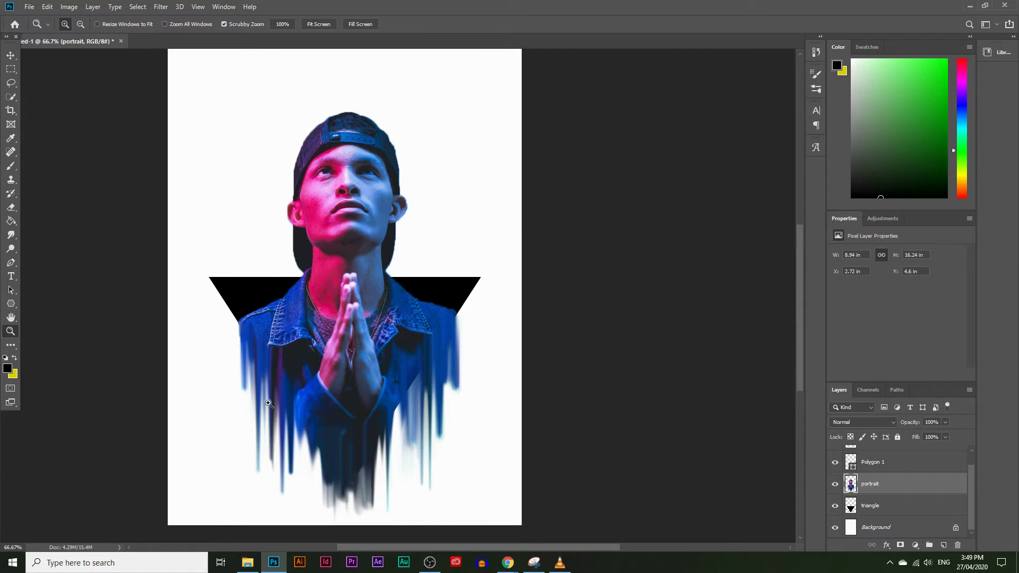